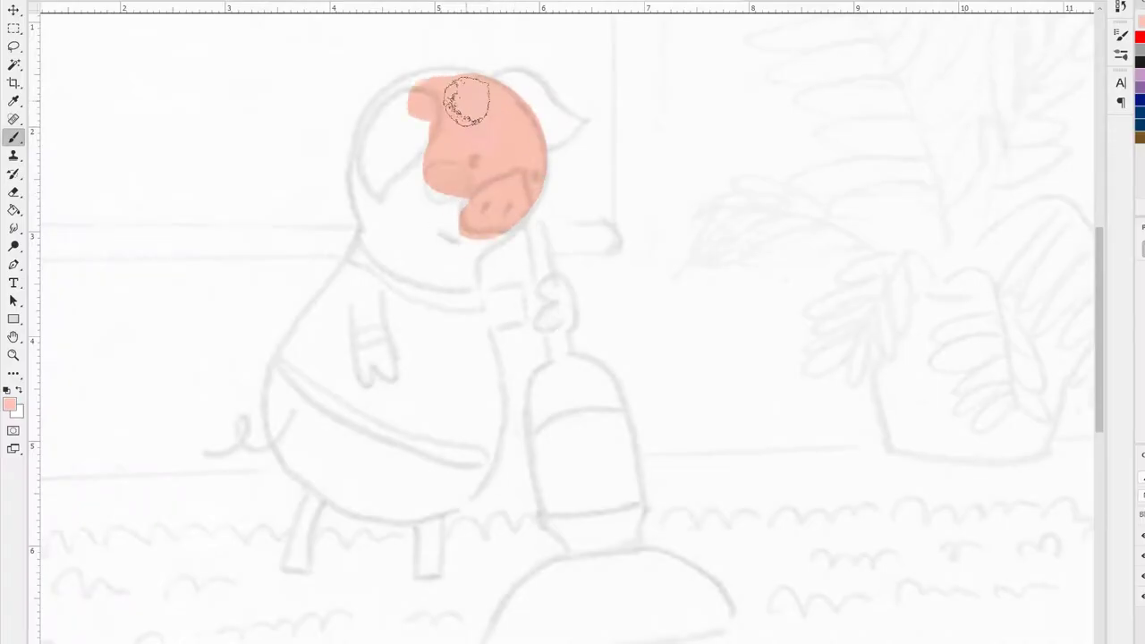
- Paint flat pink over the pig's head, hand, both legs and lower body
mouse_move(377, 165)
left_mouse_down()
mouse_move(447, 89)
mouse_move(388, 116)
mouse_move(485, 158)
mouse_move(412, 275)
mouse_move(435, 306)
left_mouse_up()
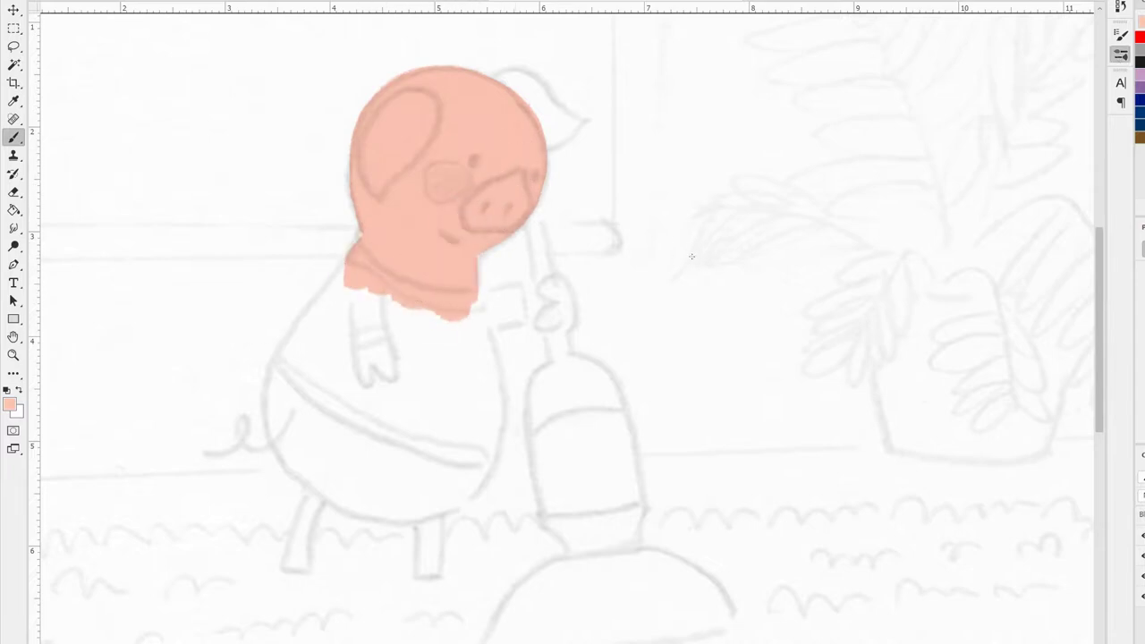
left_click_drag(555, 283, 547, 306)
left_click_drag(315, 499, 299, 558)
left_click_drag(426, 526, 421, 561)
mouse_move(284, 384)
left_mouse_down()
mouse_move(322, 422)
mouse_move(444, 491)
mouse_move(427, 498)
mouse_move(454, 461)
mouse_move(311, 437)
left_mouse_up()
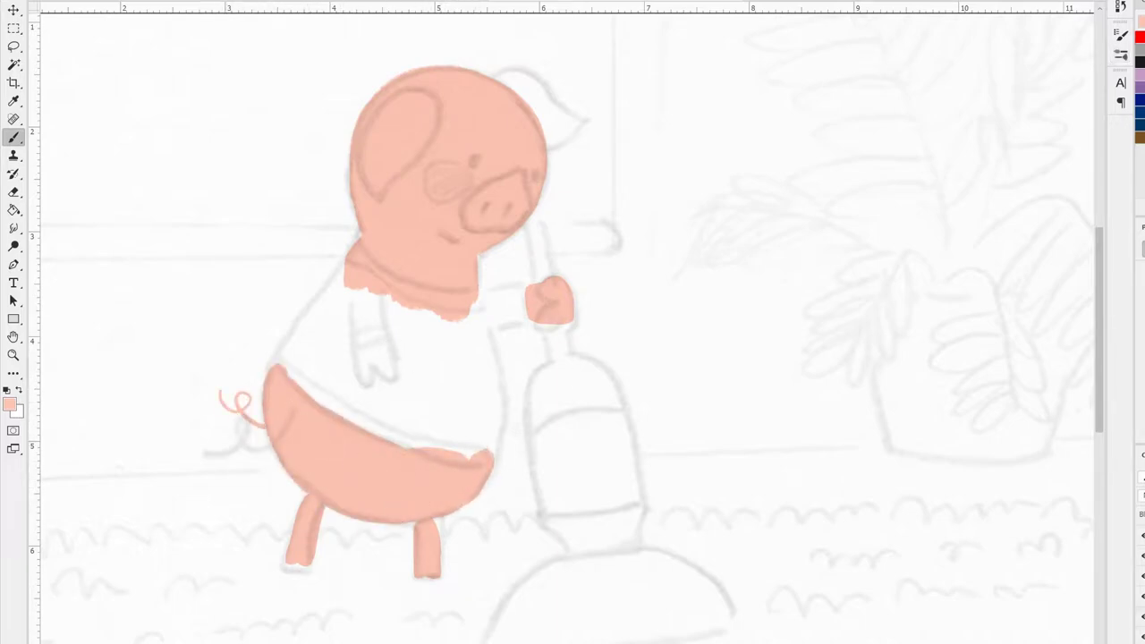
key("alt")
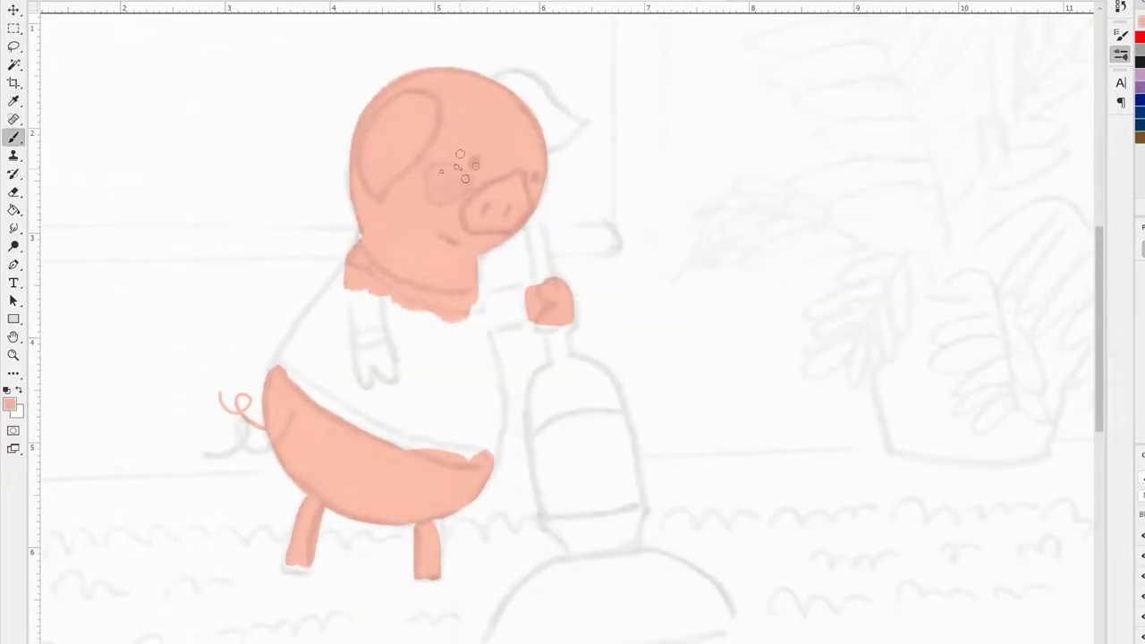
- Paint a darker pink cheek blush and outline the snout, nostrils and both ears
left_click(459, 170, "alt")
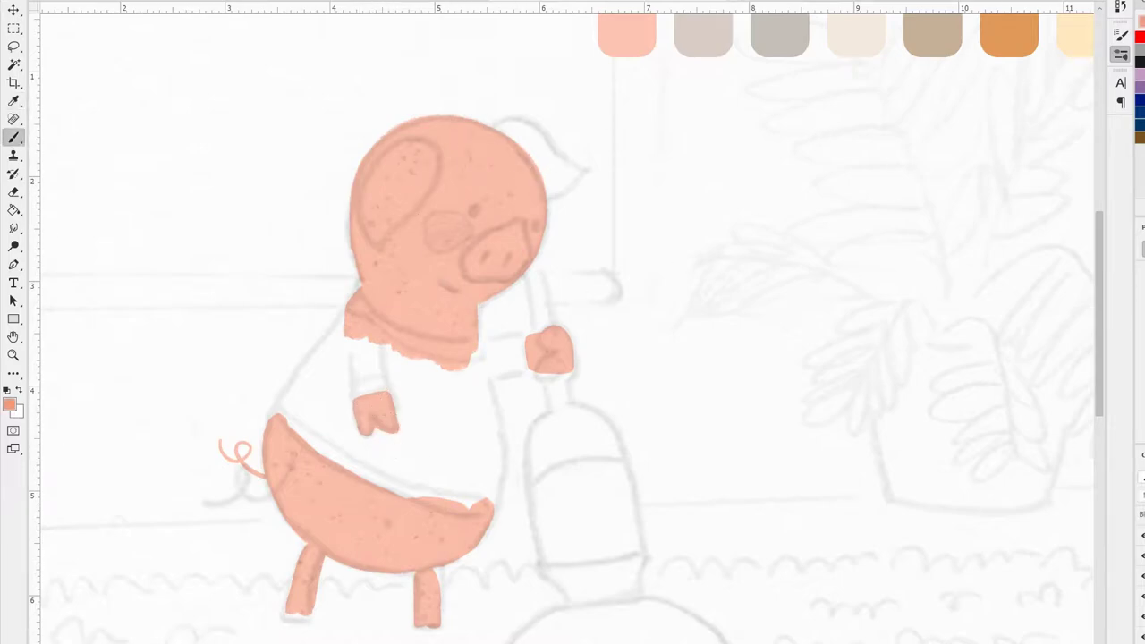
mouse_move(440, 223)
left_mouse_down()
mouse_move(458, 234)
mouse_move(515, 228)
left_mouse_up()
left_click_drag(461, 273, 524, 224)
left_click_drag(357, 242, 429, 143)
left_click_drag(490, 123, 547, 195)
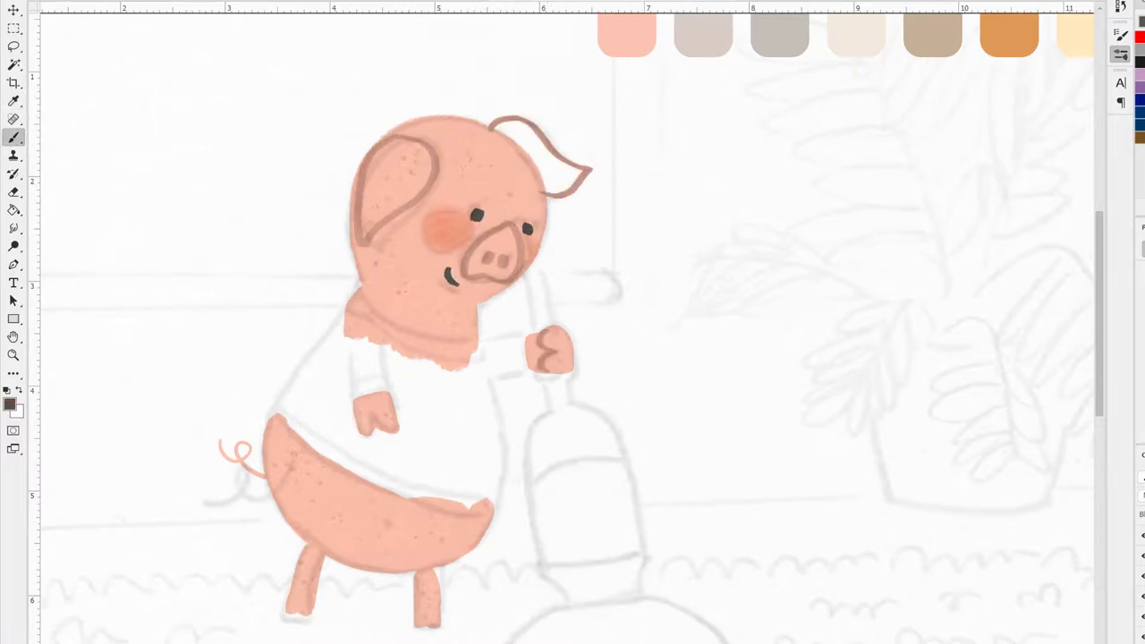
- Fill the white gap in the right ear with the light pink skin colour
left_click(626, 34, "alt")
left_click_drag(547, 171, 559, 186)
left_click(559, 189, "alt")
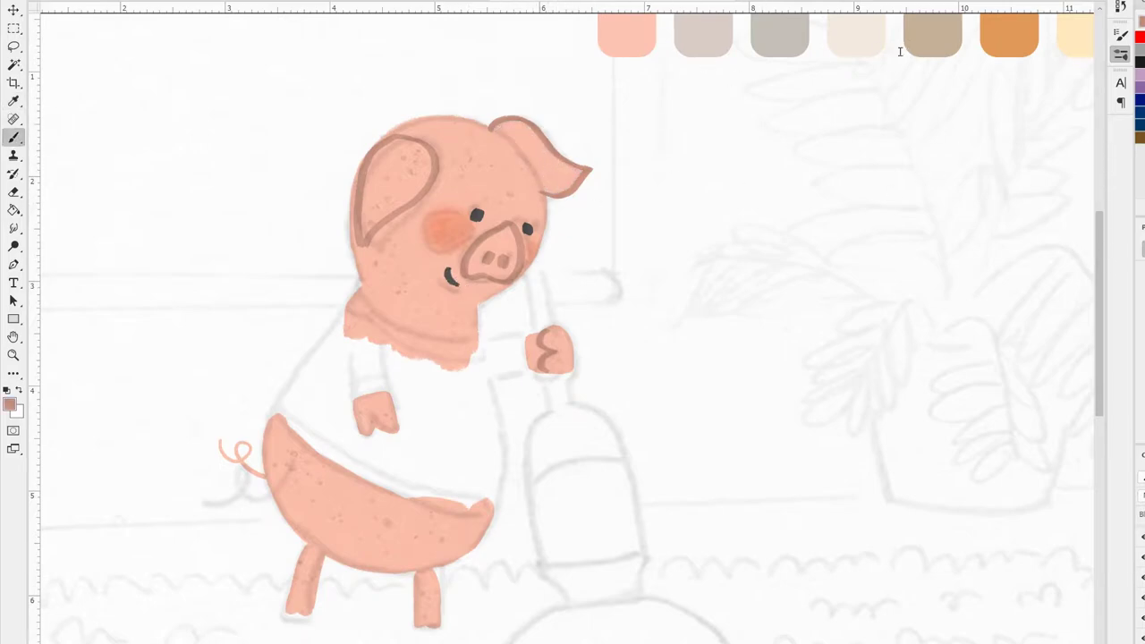
left_click(1009, 34, "alt")
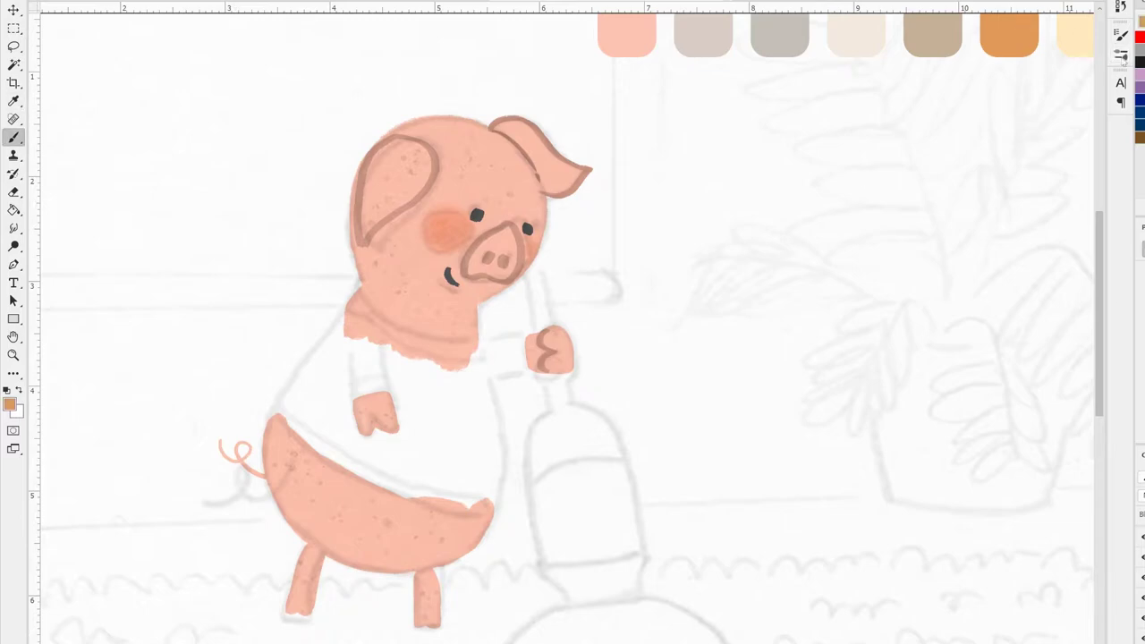
- Paint the pig's torso and sleeve orange-tan as a sweater
mouse_move(389, 375)
left_mouse_down()
mouse_move(313, 385)
mouse_move(465, 402)
mouse_move(383, 340)
mouse_move(498, 348)
left_mouse_up()
mouse_move(356, 301)
left_mouse_down()
mouse_move(532, 338)
mouse_move(487, 377)
left_mouse_up()
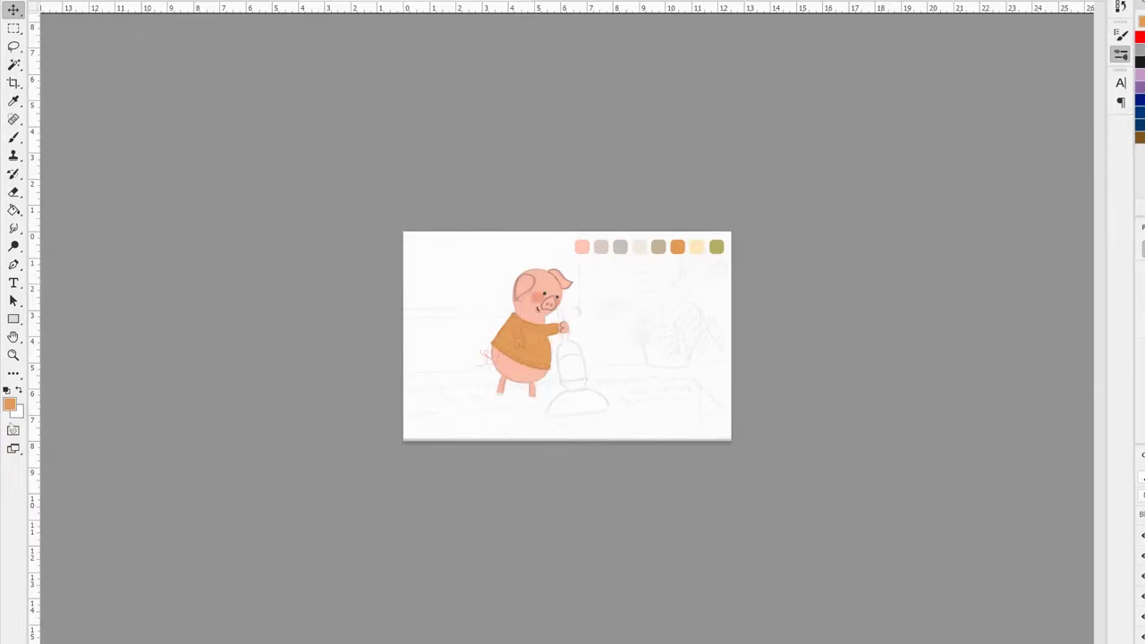
key("ctrl+plus")
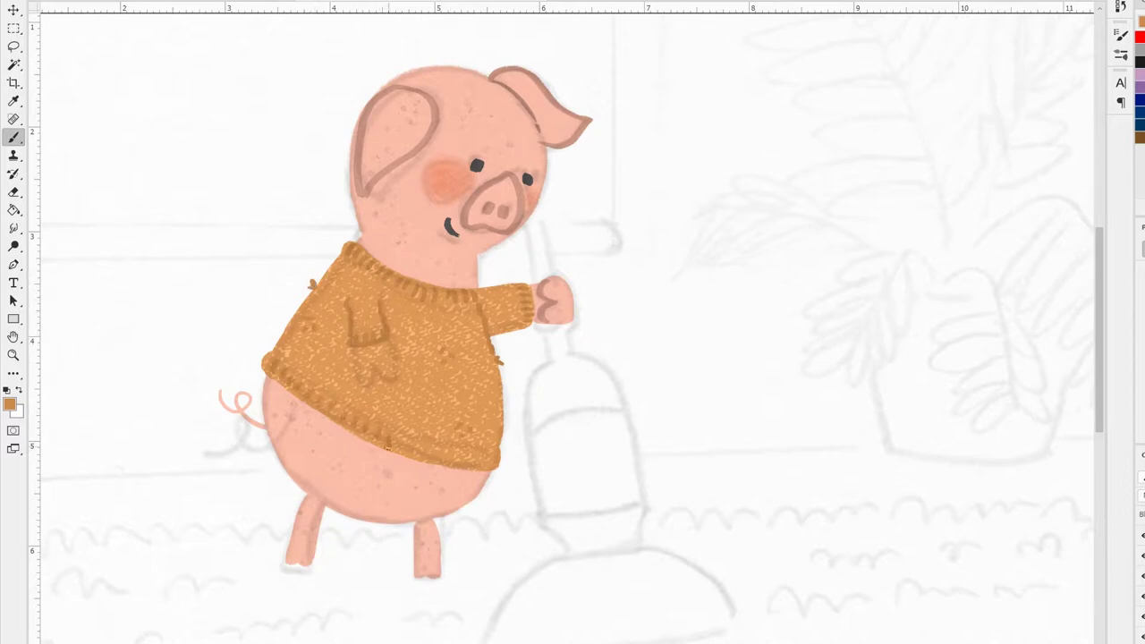
key("d")
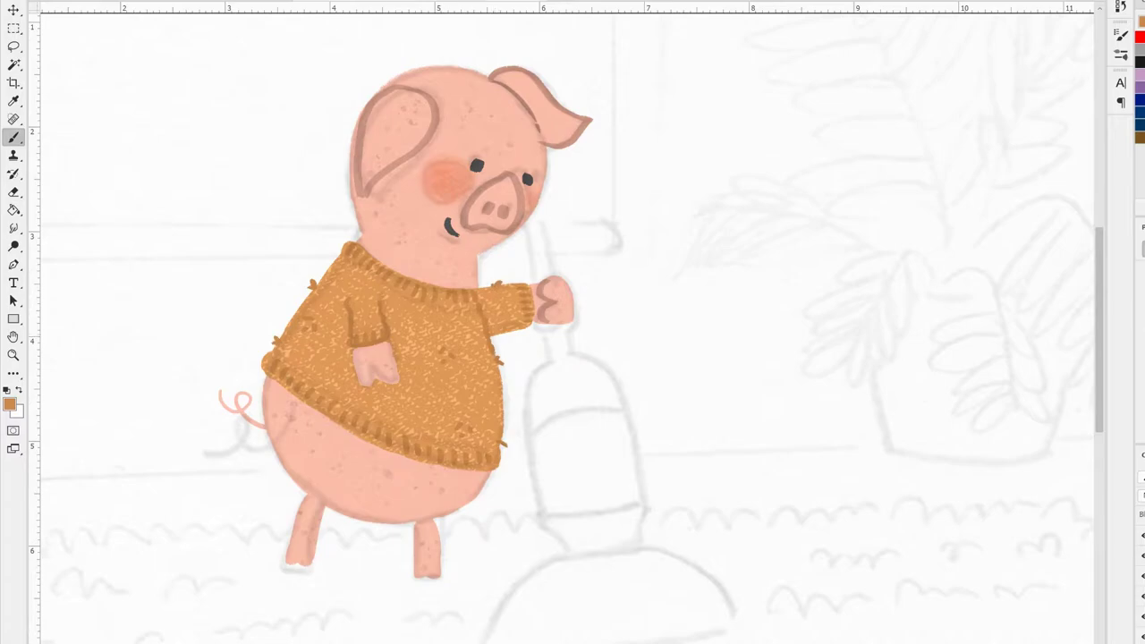
- Try beige stripes across the sweater in a rotated view, then undo them and restore the view
key("r")
left_click_drag(555, 364, 841, 176)
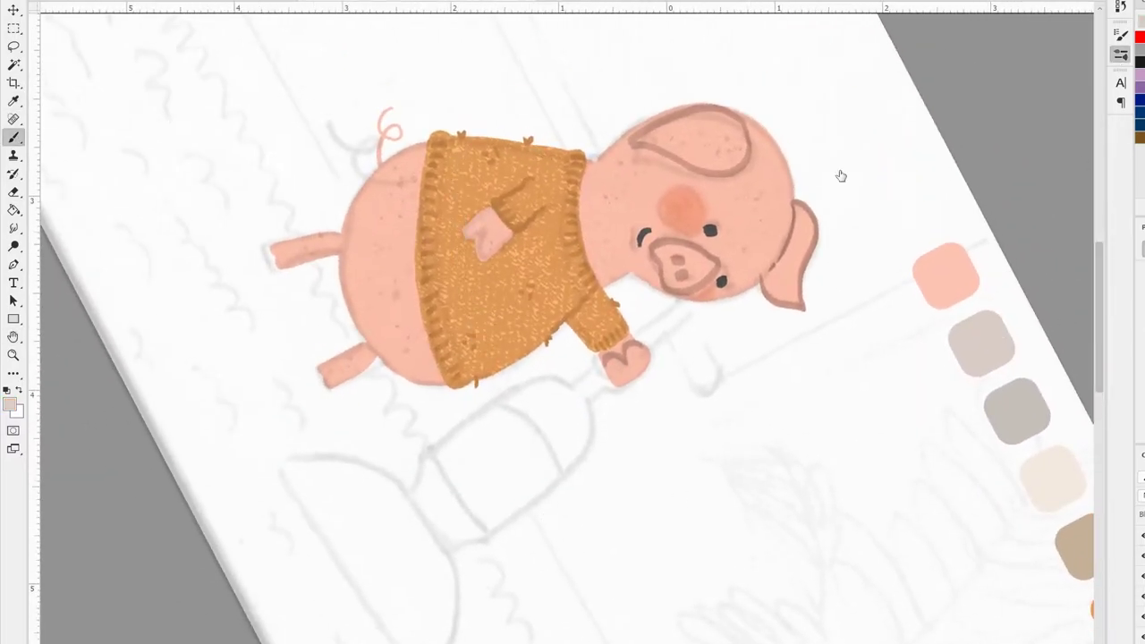
left_click_drag(553, 154, 579, 322)
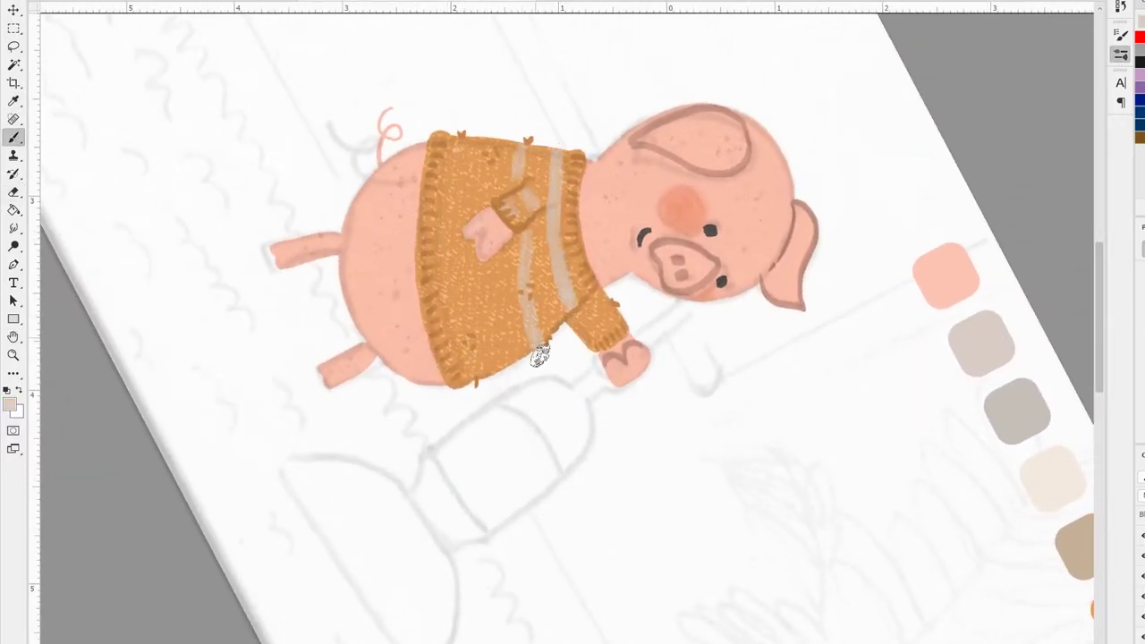
left_click_drag(523, 134, 540, 367)
left_click_drag(490, 140, 493, 367)
key("ctrl+z")
key("ctrl+z")
key("ctrl+z")
key("ctrl+z")
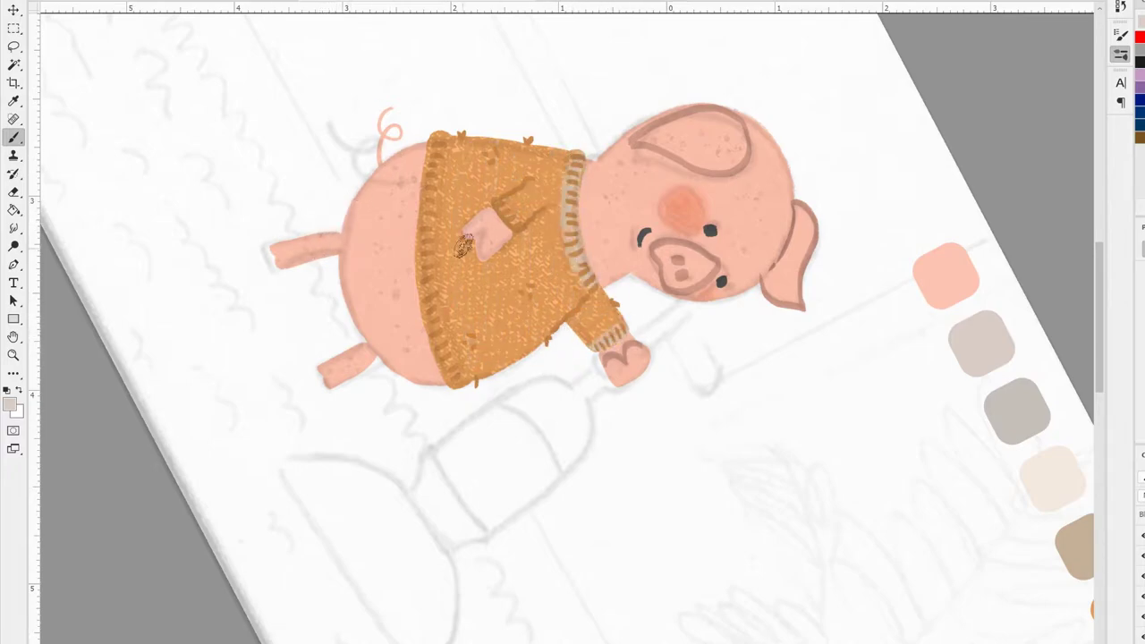
key("ctrl+z")
key("r")
key("Escape")
- Fill the background light beige and add a tilted brown wood floor rectangle
key("ctrl+0")
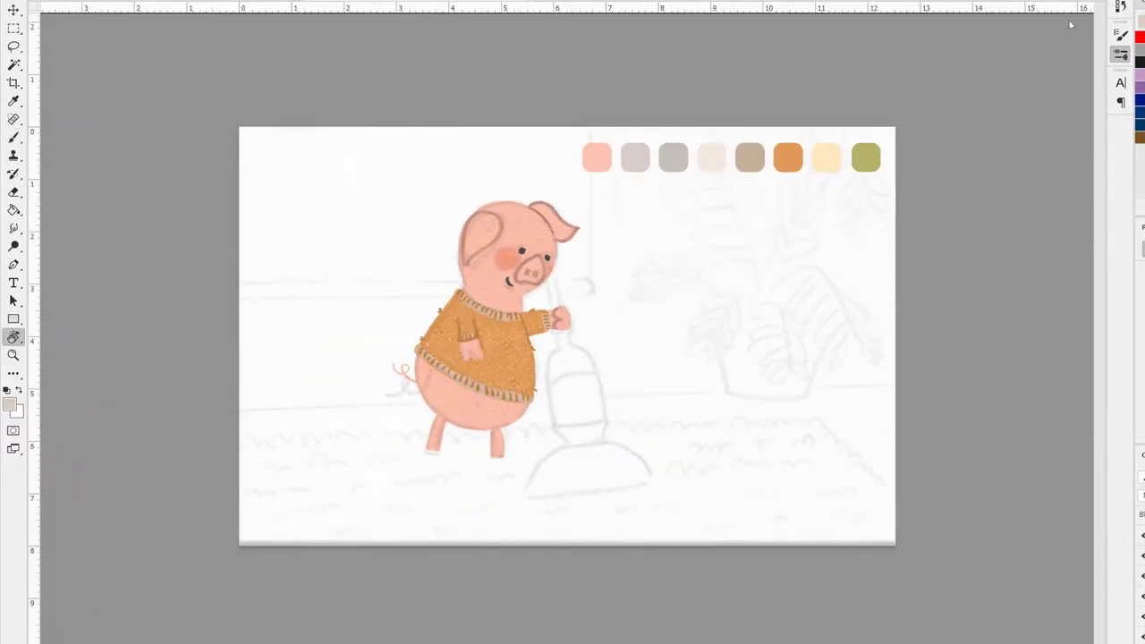
key("i")
key("alt+BackSpace")
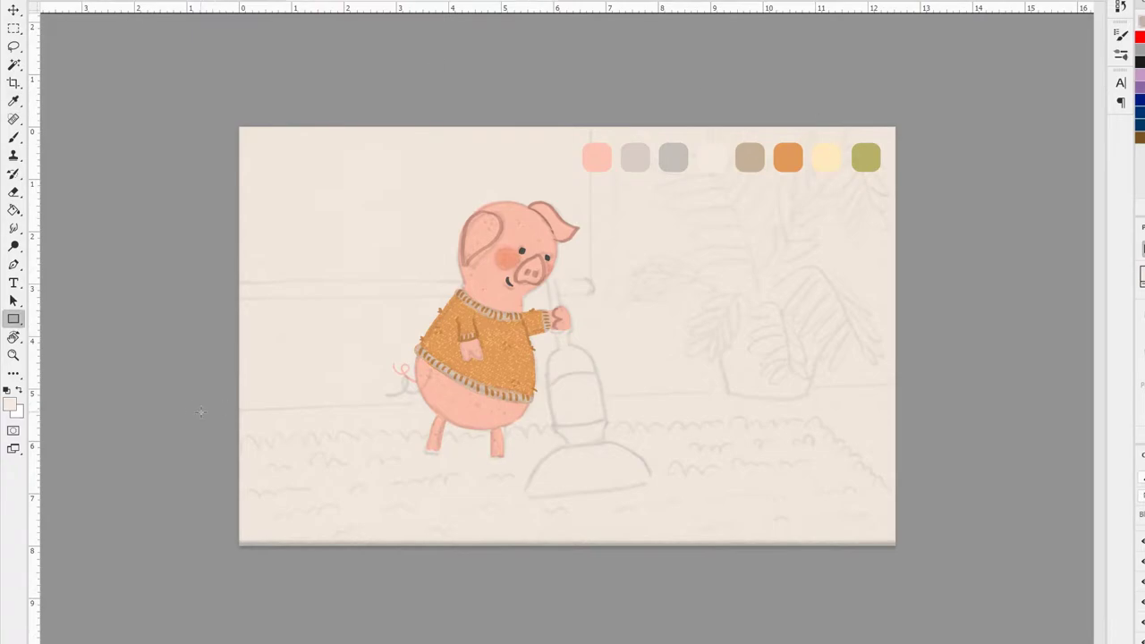
mouse_move(203, 399)
left_mouse_down()
mouse_move(945, 594)
mouse_move(965, 572)
left_mouse_up()
key("ctrl+t")
key("Return")
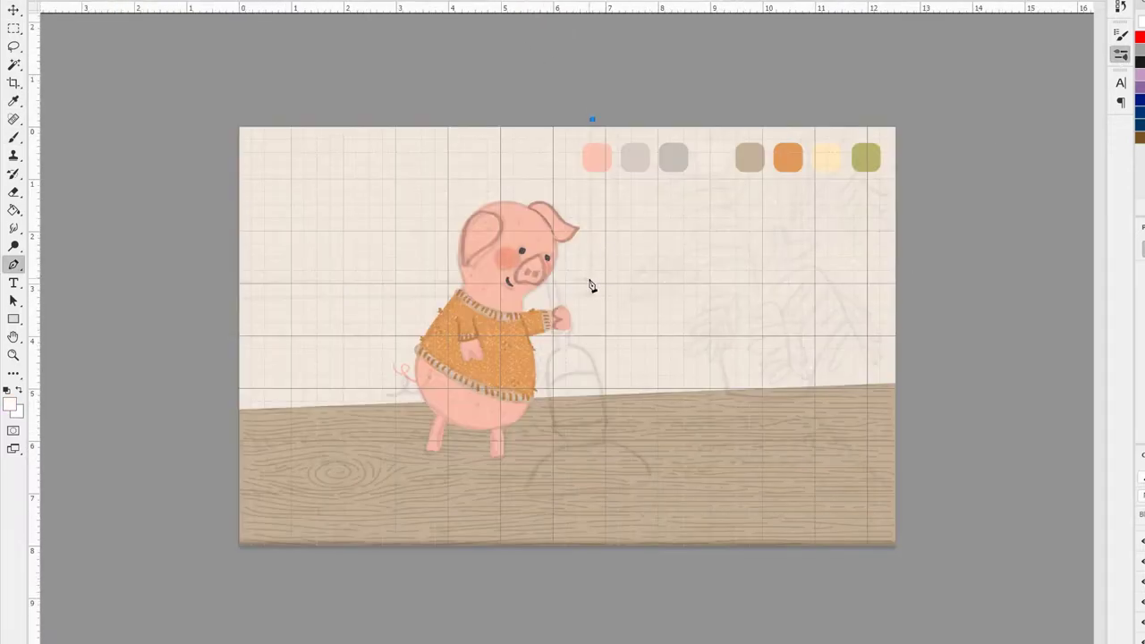
- Make a white window shape at upper left with a grey sill line
left_click(224, 303)
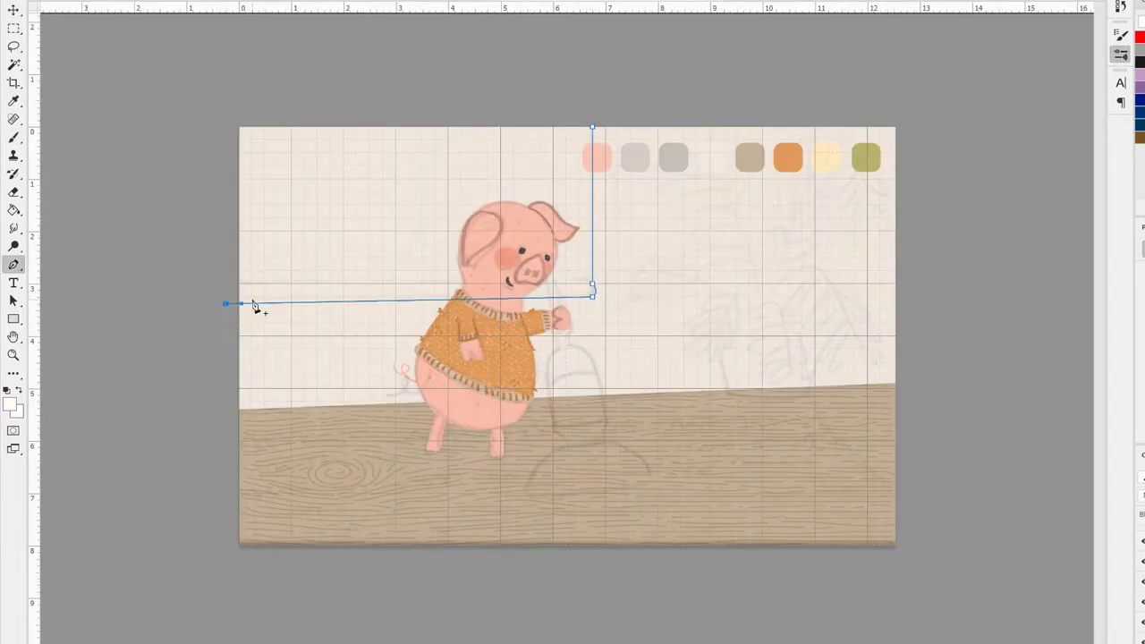
key("ctrl+Return")
key("w")
key("i")
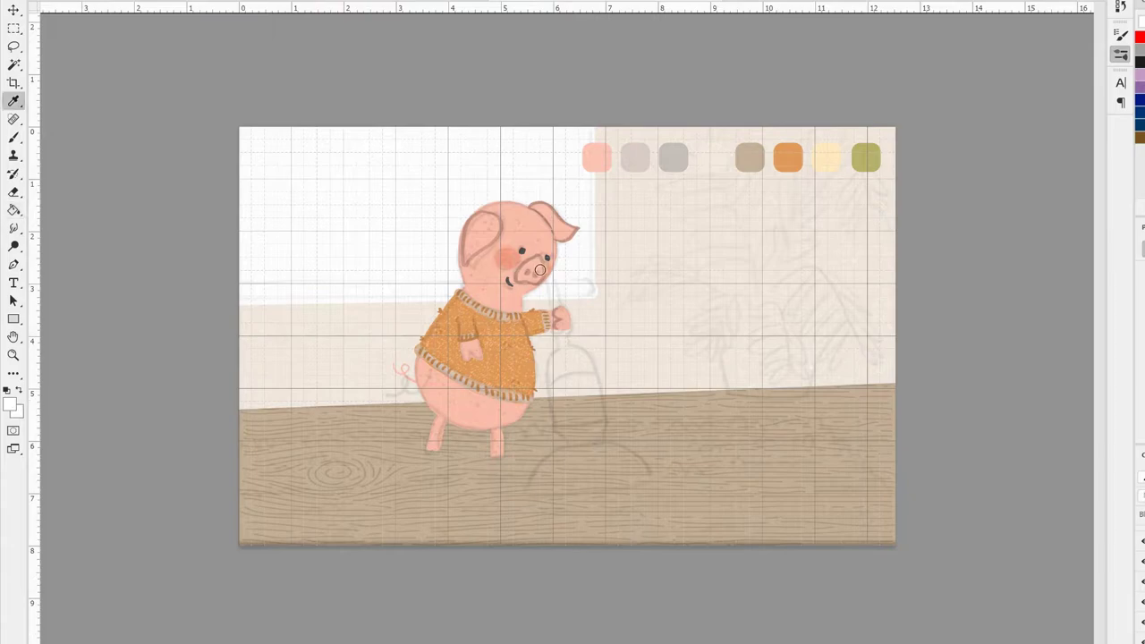
key("p")
left_click(603, 288)
left_click(230, 299)
key("ctrl+Return")
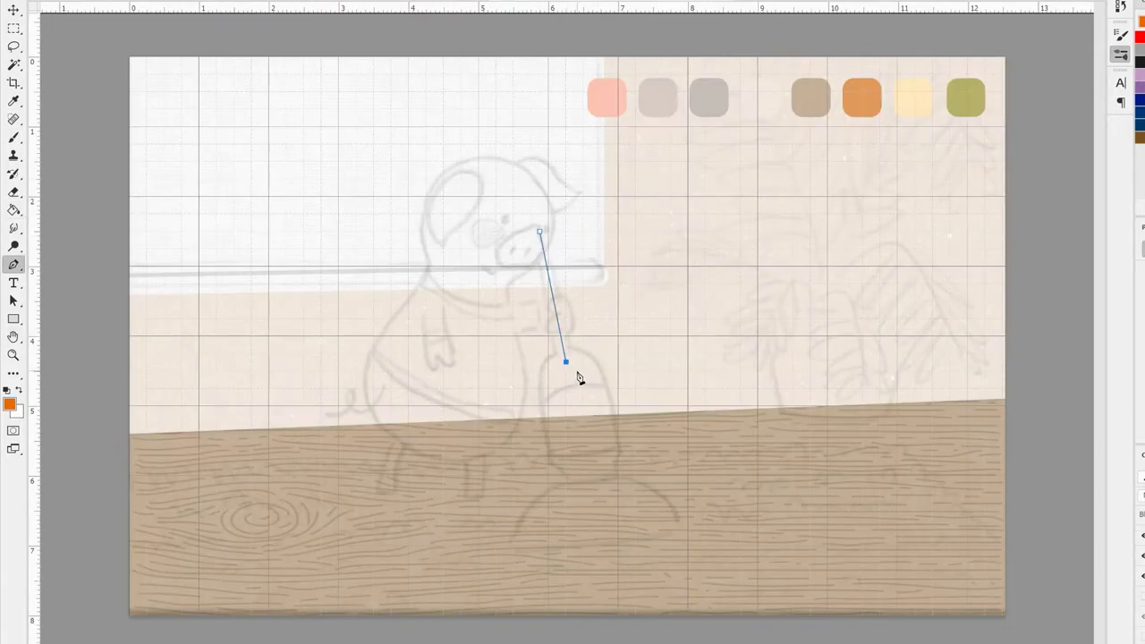
- Block in the orange vacuum handle, body and neck
left_click(564, 362, "shift")
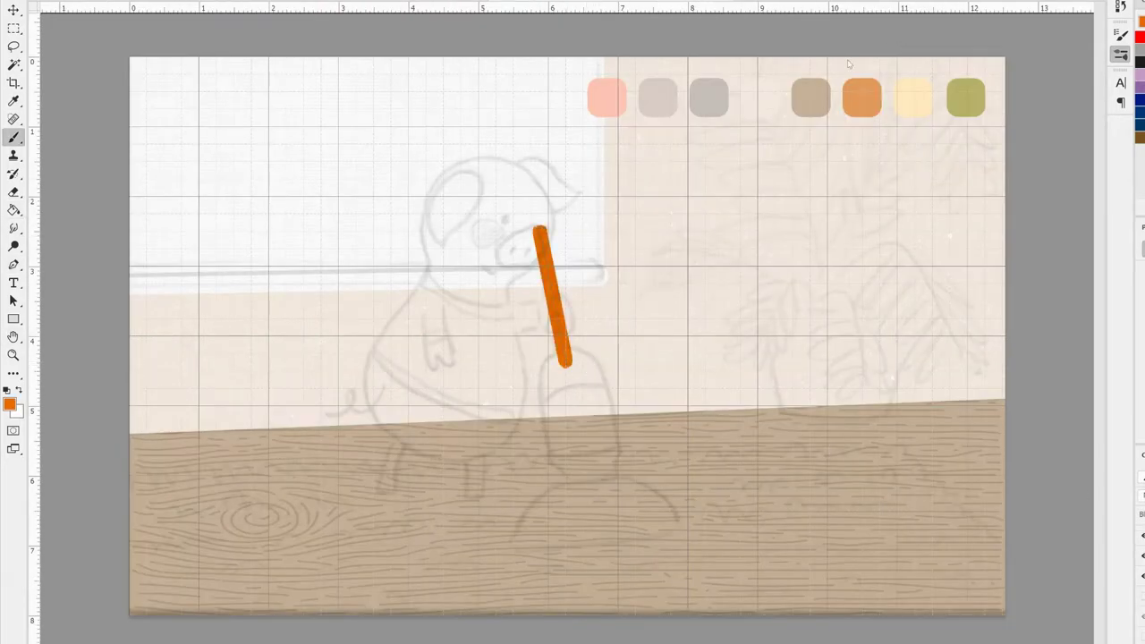
key("ctrl+apostrophe")
mouse_move(564, 358)
left_mouse_down()
mouse_move(577, 398)
mouse_move(599, 407)
mouse_move(613, 439)
left_mouse_up()
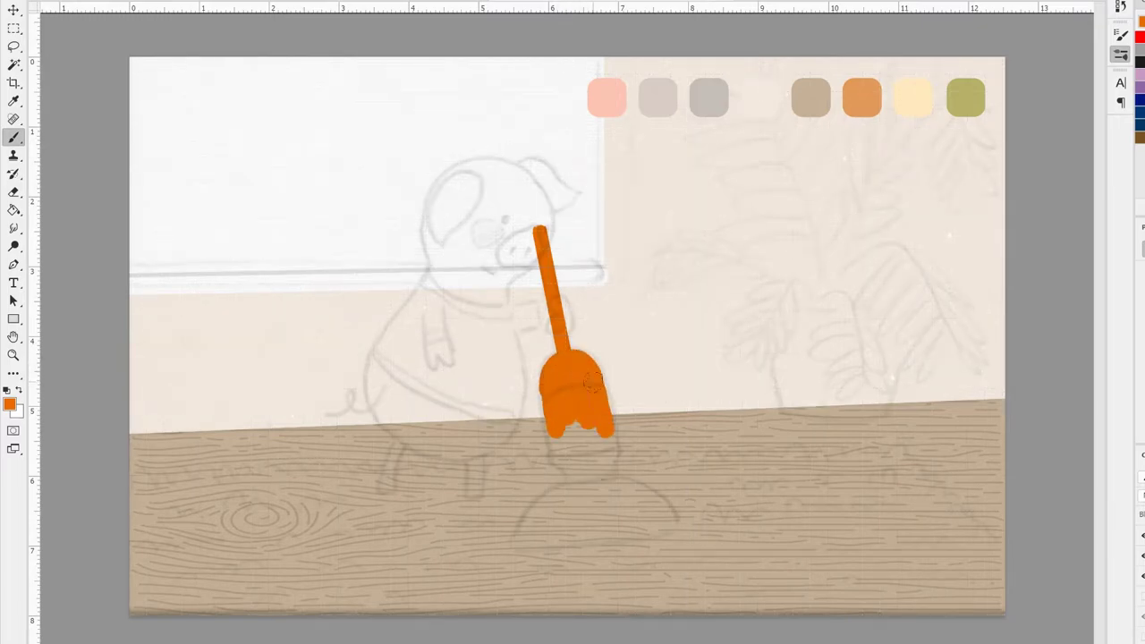
mouse_move(550, 420)
left_mouse_down()
mouse_move(613, 456)
mouse_move(590, 478)
left_mouse_up()
scroll(573, 448, "up", 3)
scroll(537, 313, "up", 3)
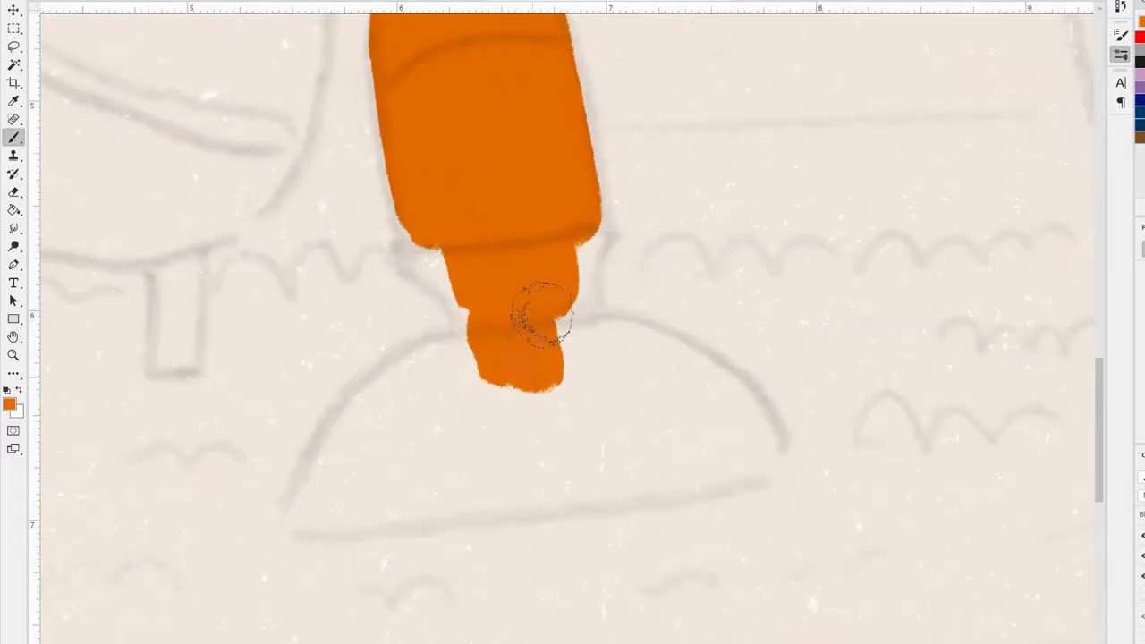
mouse_move(465, 353)
left_mouse_down()
mouse_move(416, 380)
mouse_move(614, 353)
mouse_move(422, 473)
mouse_move(686, 371)
mouse_move(728, 409)
mouse_move(378, 396)
mouse_move(309, 519)
left_mouse_up()
key("[")
key("[")
key("[")
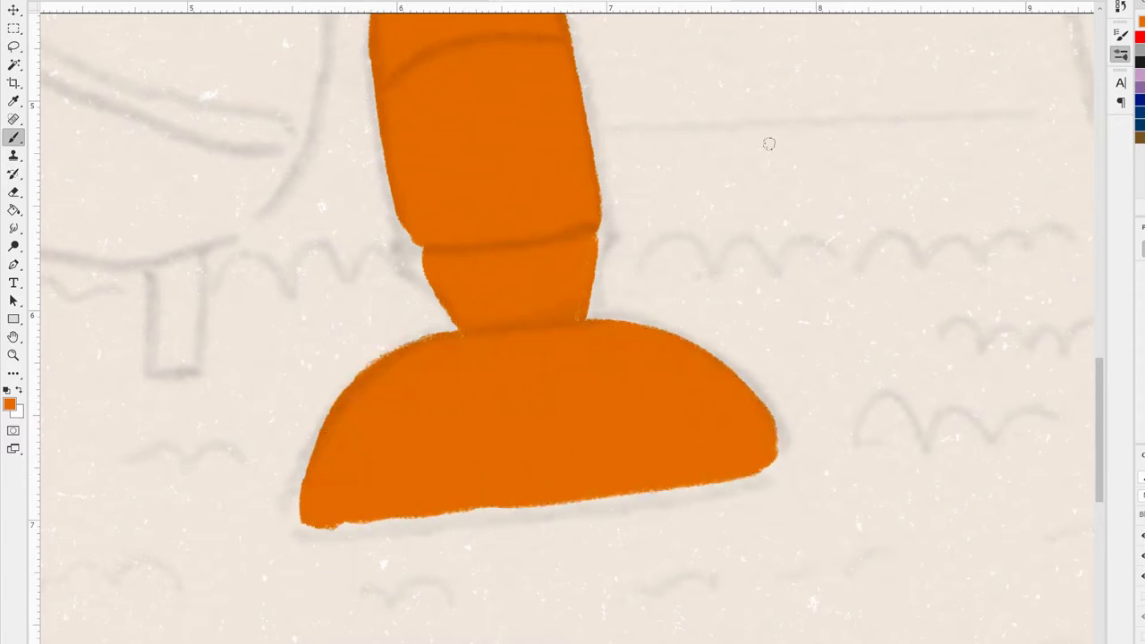
scroll(465, 127, "up", 1)
scroll(465, 127, "up", 1)
left_click_drag(563, 80, 608, 313)
- Stroke crisp pen-path outlines along the vacuum body's right edge and left neck edge
key("p")
left_click(369, 107)
left_click(404, 336)
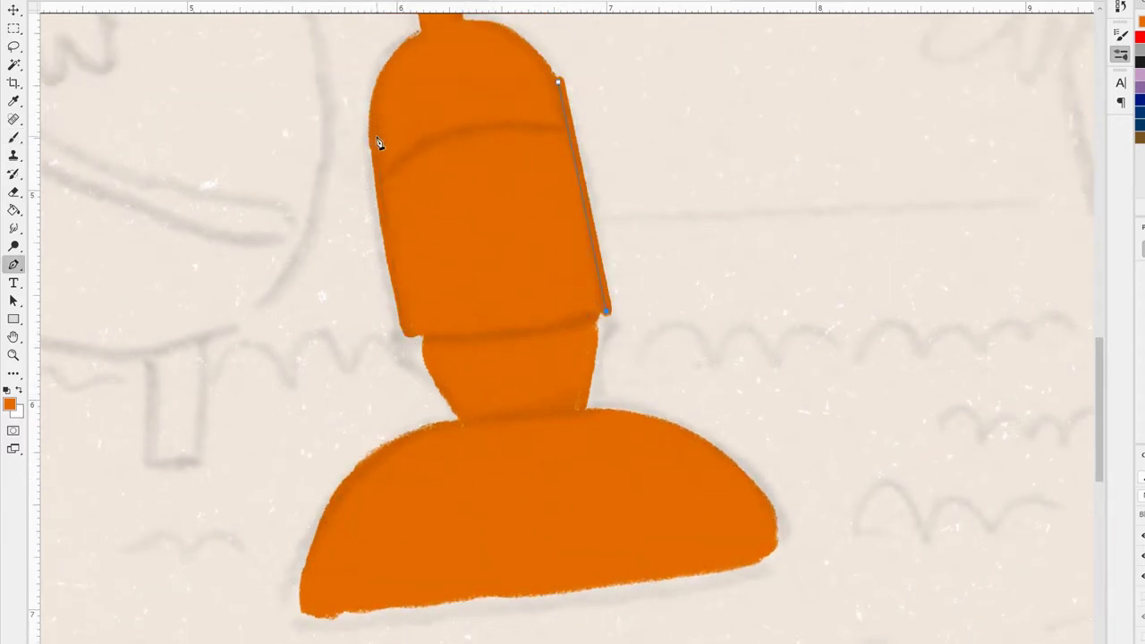
key("b")
key("Return")
key("p")
left_click(403, 335)
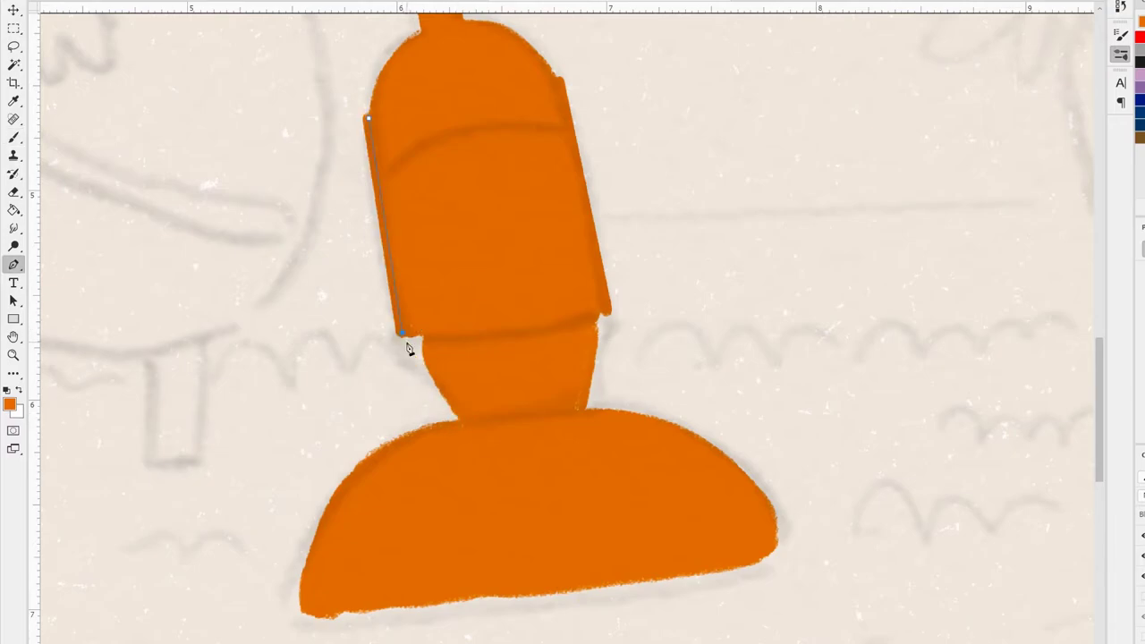
left_click(453, 422)
key("b")
key("Return")
- Stroke crisp outlines along the vacuum neck's right edge and the base's right edge
key("p")
left_click(611, 313)
left_click(587, 416)
key("b")
scroll(530, 178, "up", 3)
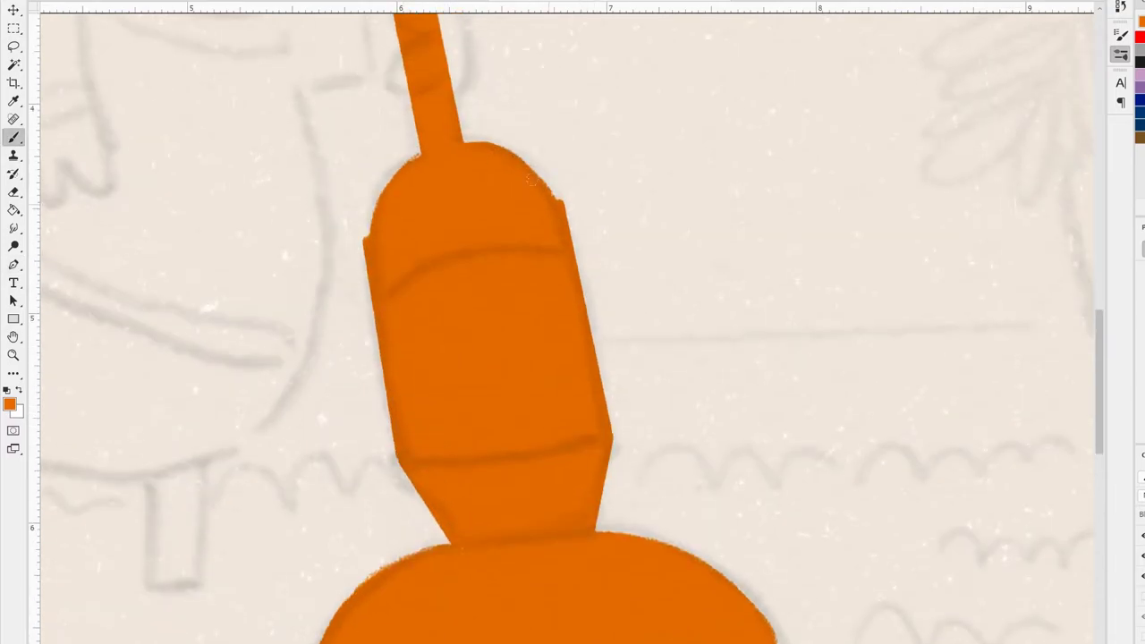
key("ctrl+0")
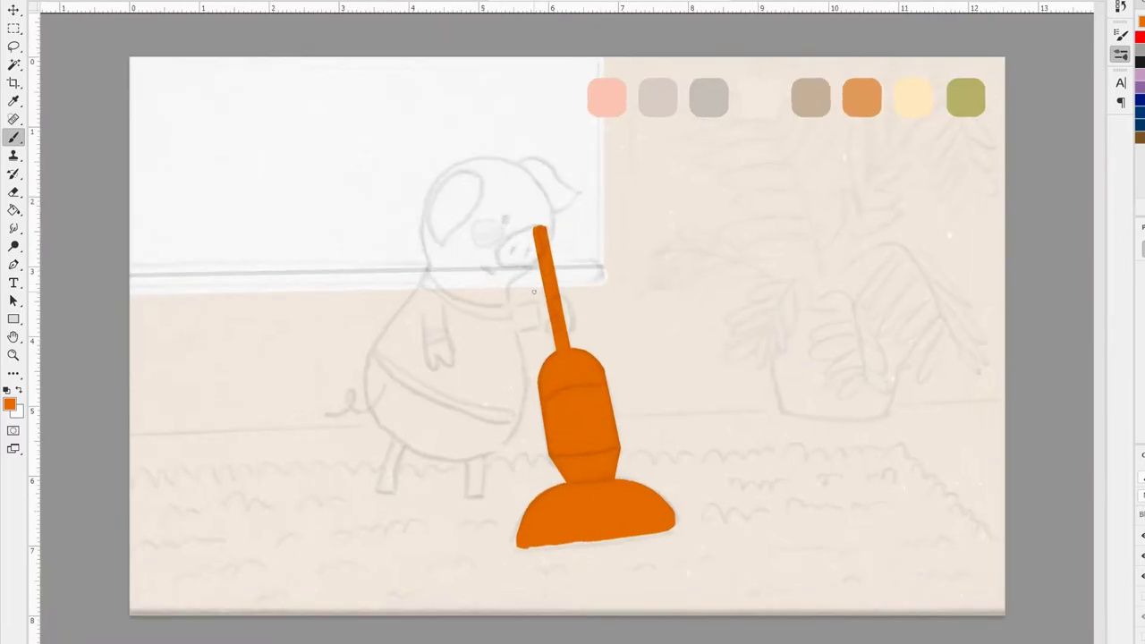
key("p")
scroll(593, 499, "up", 3)
key("b")
key("Return")
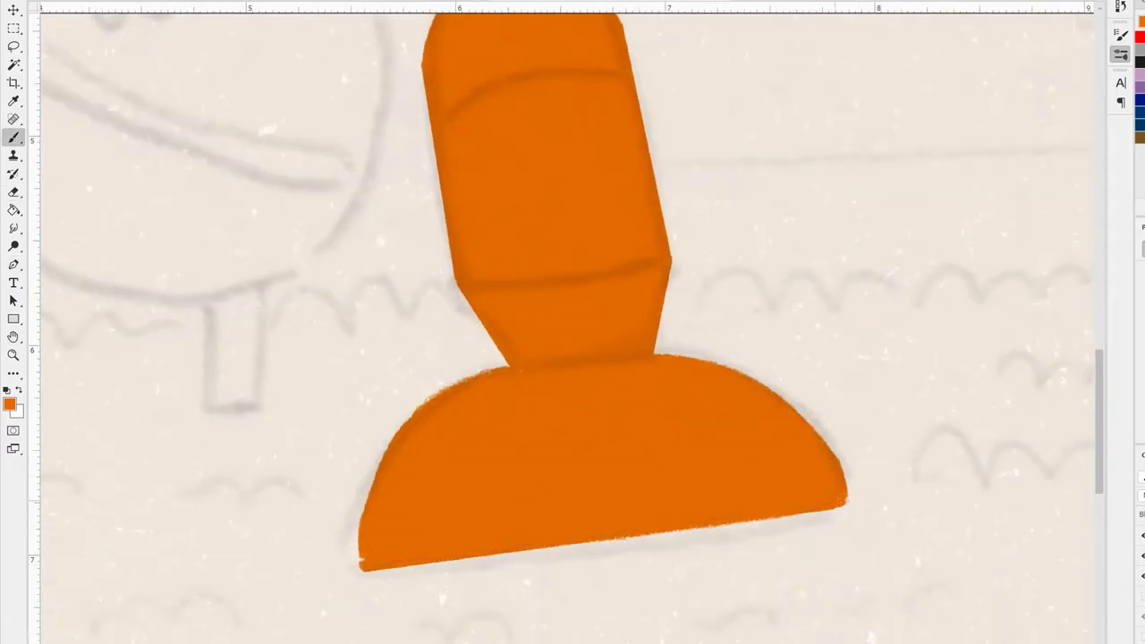
- Paint dark brown bands across the vacuum body and neck, erasing the excess
key("ctrl+minus")
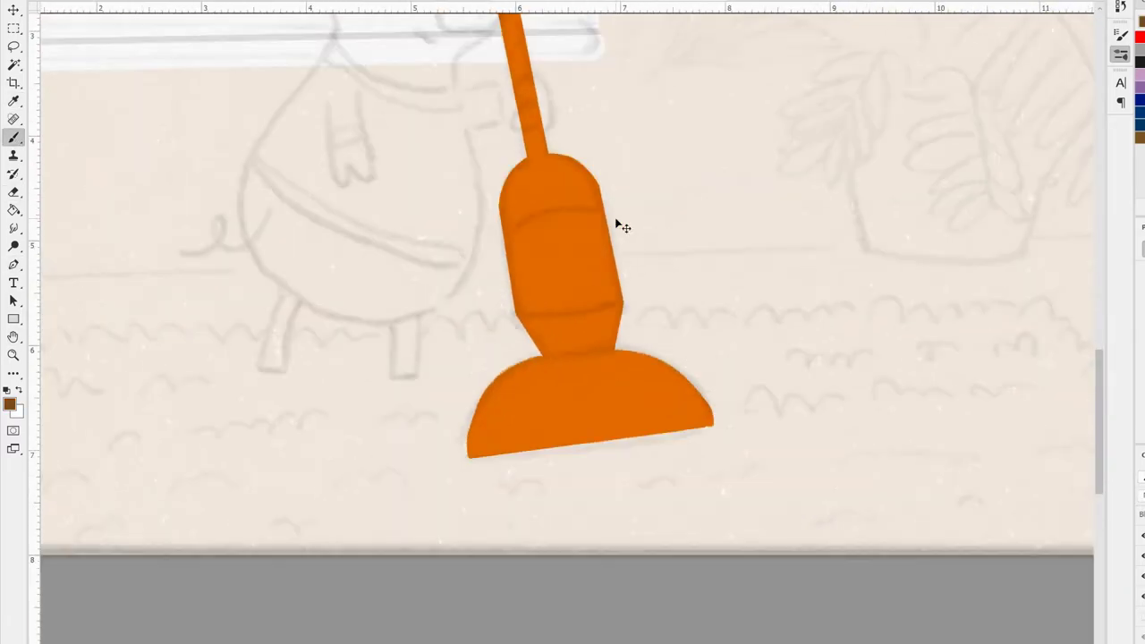
key("r")
left_click_drag(577, 243, 742, 340)
mouse_move(693, 277)
left_mouse_down()
mouse_move(712, 376)
mouse_move(695, 364)
mouse_move(739, 302)
left_mouse_up()
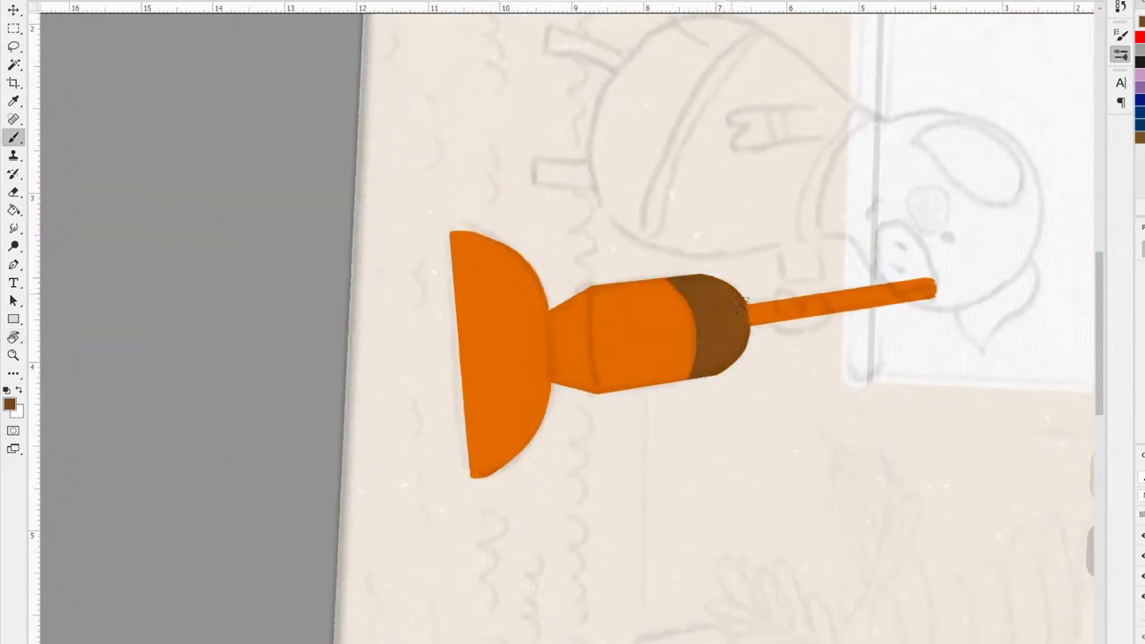
left_click_drag(572, 291, 582, 389)
key("e")
key("r")
left_click_drag(626, 269, 522, 240)
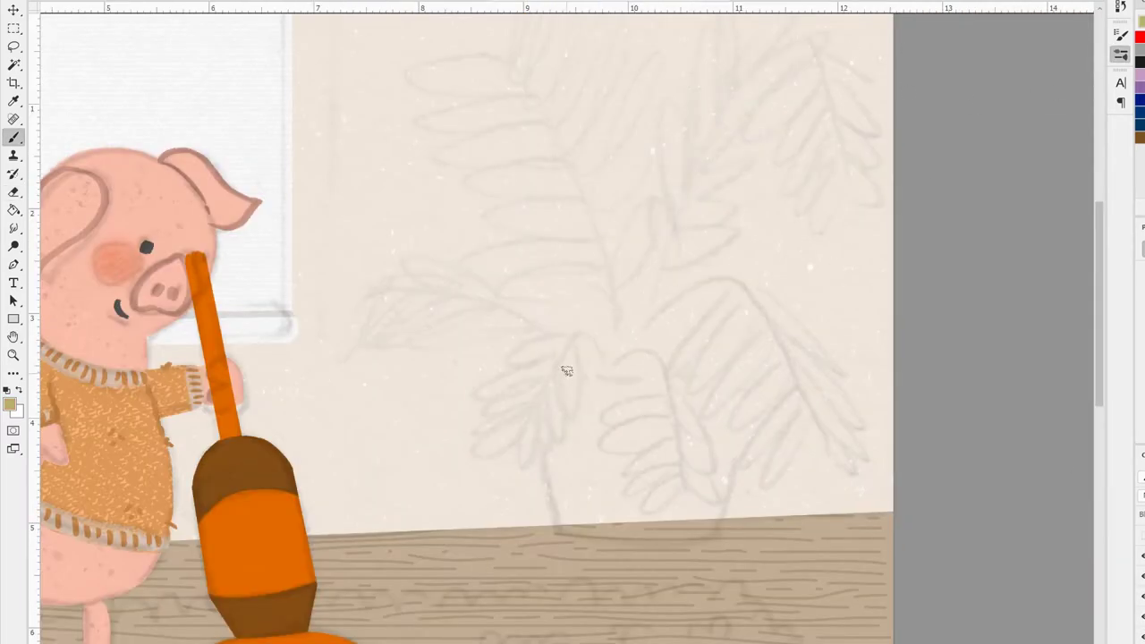
- Paint olive-green leaves on the fern's left and middle fronds
mouse_move(567, 370)
left_mouse_down()
mouse_move(517, 356)
mouse_move(476, 456)
left_mouse_up()
left_click_drag(630, 494, 690, 451)
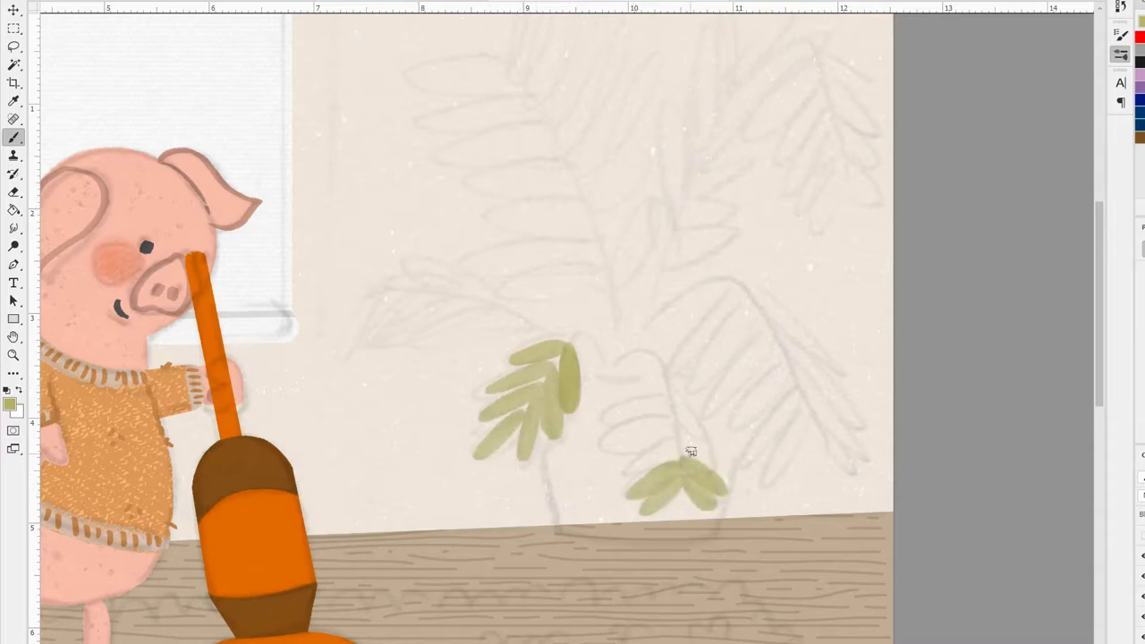
key("ctrl+z")
mouse_move(483, 454)
left_mouse_down()
mouse_move(512, 415)
mouse_move(473, 427)
left_mouse_up()
mouse_move(537, 421)
left_mouse_down()
mouse_move(595, 353)
mouse_move(469, 407)
left_mouse_up()
left_click_drag(559, 345, 510, 344)
mouse_move(621, 501)
left_mouse_down()
mouse_move(689, 467)
mouse_move(684, 447)
left_mouse_up()
left_click_drag(617, 470, 684, 430)
left_click_drag(608, 447, 667, 407)
left_click_drag(711, 443, 671, 393)
left_click_drag(604, 425, 648, 407)
- Paint the fern's right frond leaf cluster
left_click_drag(707, 448, 576, 470)
left_click_drag(728, 448, 637, 496)
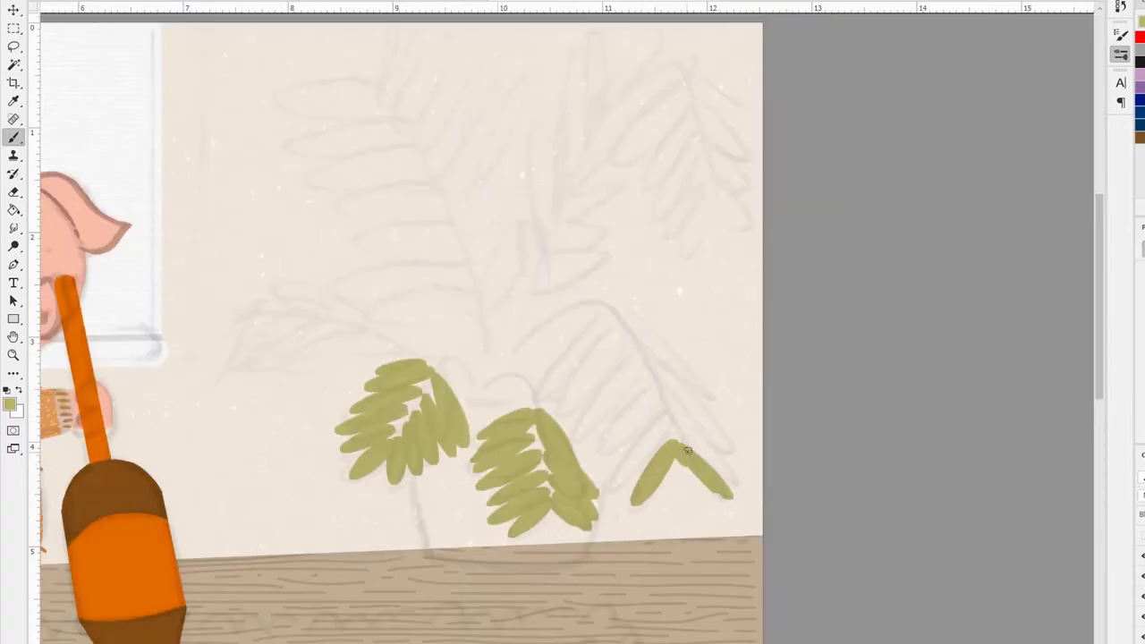
left_click_drag(685, 440, 638, 495)
mouse_move(734, 456)
left_mouse_down()
mouse_move(644, 340)
mouse_move(697, 367)
left_mouse_up()
mouse_move(617, 475)
left_mouse_down()
mouse_move(664, 398)
mouse_move(583, 467)
left_mouse_up()
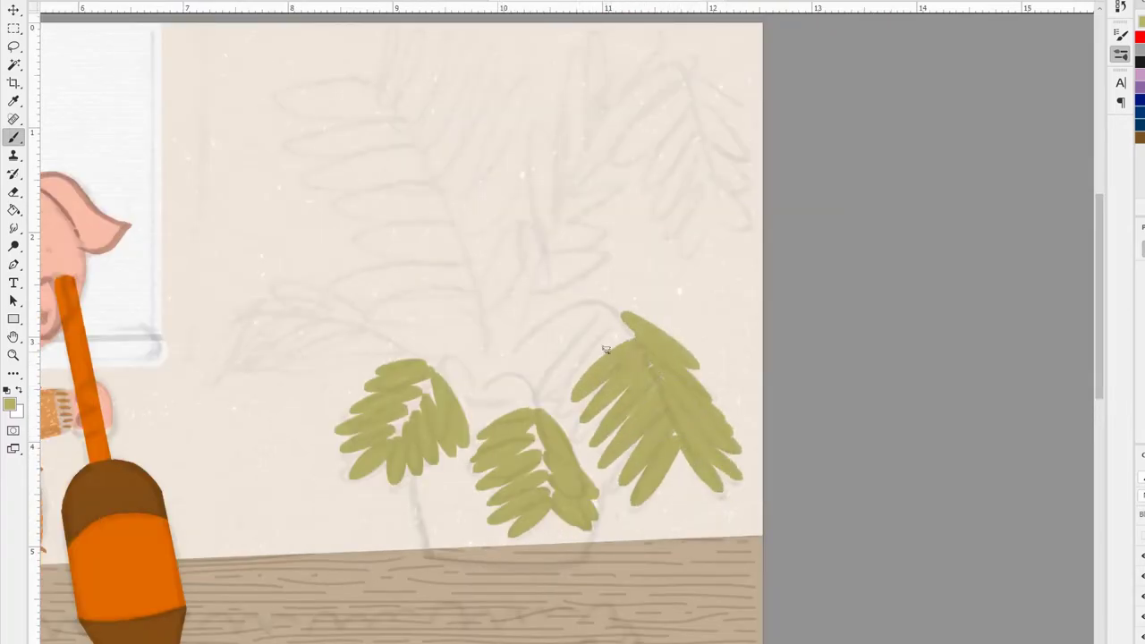
mouse_move(639, 327)
left_mouse_down()
mouse_move(570, 412)
mouse_move(547, 404)
left_mouse_up()
scroll(554, 394, "up", 2)
- Paint the top fern frond, extending its leaves downward
left_click_drag(389, 79, 327, 117)
left_click_drag(383, 154, 297, 145)
left_click_drag(413, 168, 417, 87)
left_click_drag(423, 170, 450, 84)
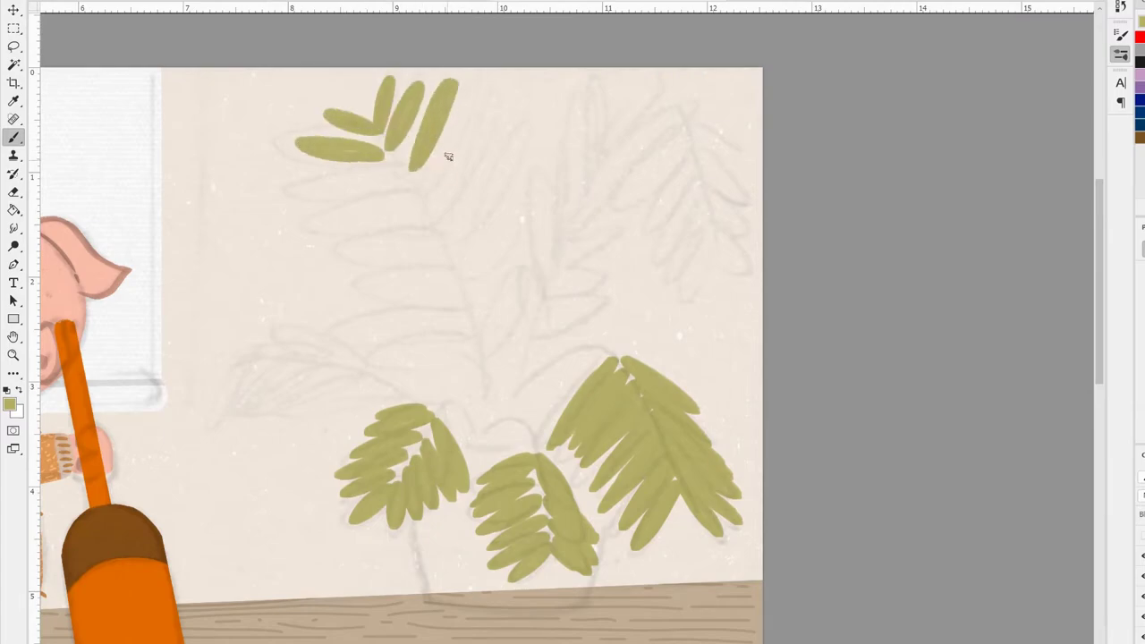
mouse_move(436, 213)
left_mouse_down()
mouse_move(484, 100)
mouse_move(515, 109)
left_mouse_up()
left_click_drag(447, 237, 538, 146)
left_click_drag(402, 188, 290, 177)
left_click_drag(420, 226, 306, 211)
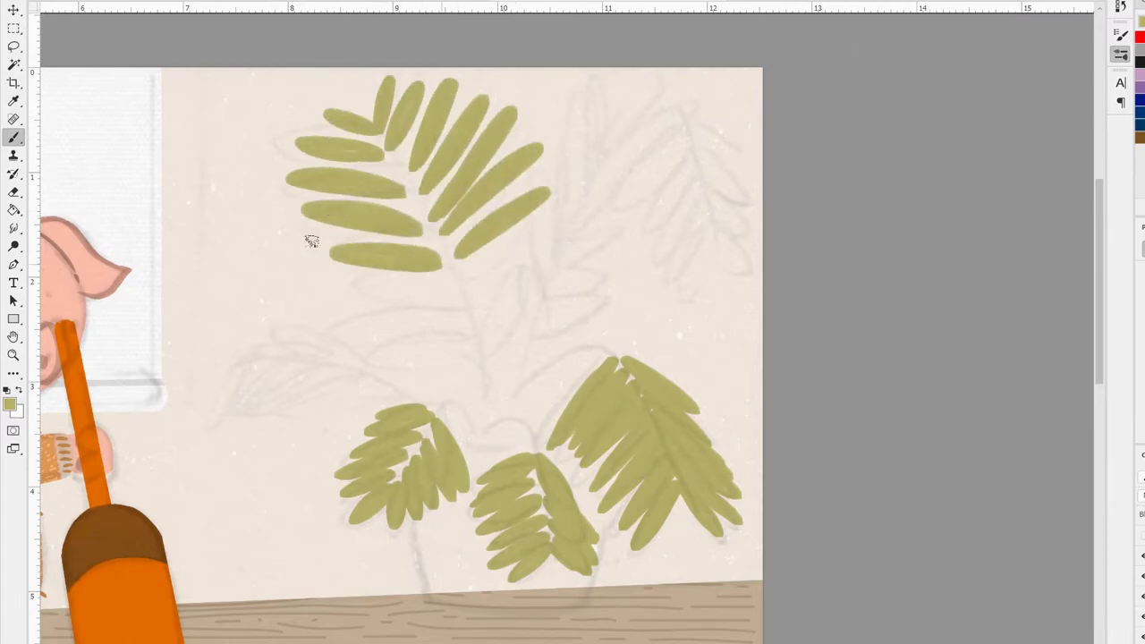
left_click_drag(474, 268, 562, 217)
mouse_move(478, 324)
left_mouse_down()
mouse_move(569, 260)
mouse_move(339, 317)
left_mouse_up()
- Add the upper-right and left-middle leaf clusters, redoing unwanted strokes
left_click_drag(688, 295, 637, 152)
left_click_drag(681, 111, 613, 170)
left_click_drag(586, 76, 563, 125)
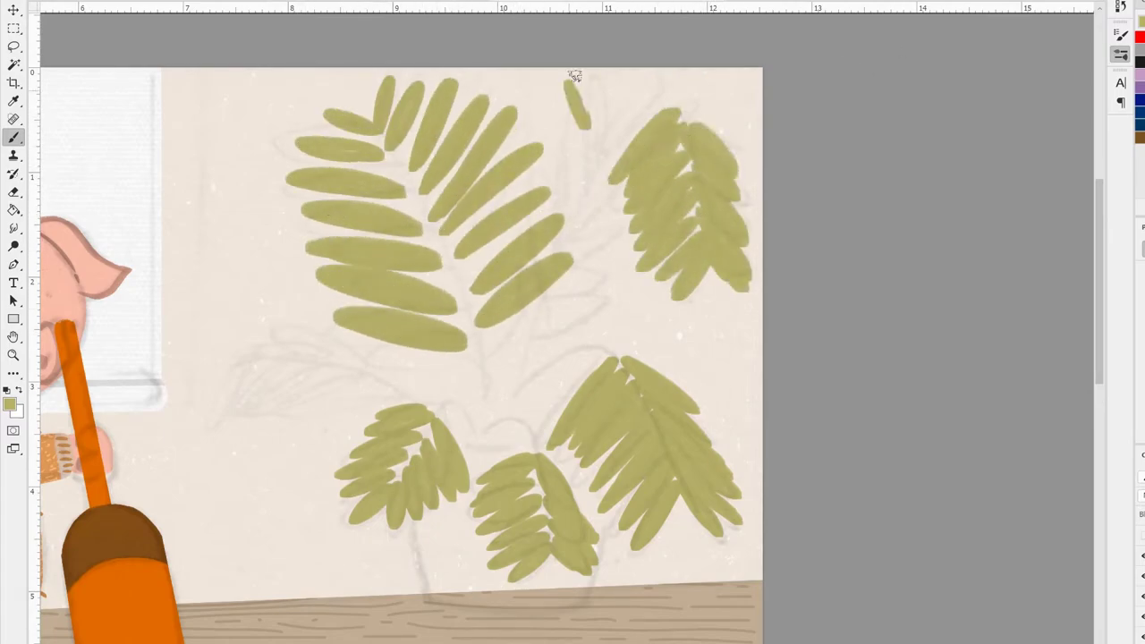
key("ctrl+z")
left_click_drag(263, 371, 220, 418)
left_click_drag(304, 371, 237, 425)
left_click_drag(367, 380, 295, 443)
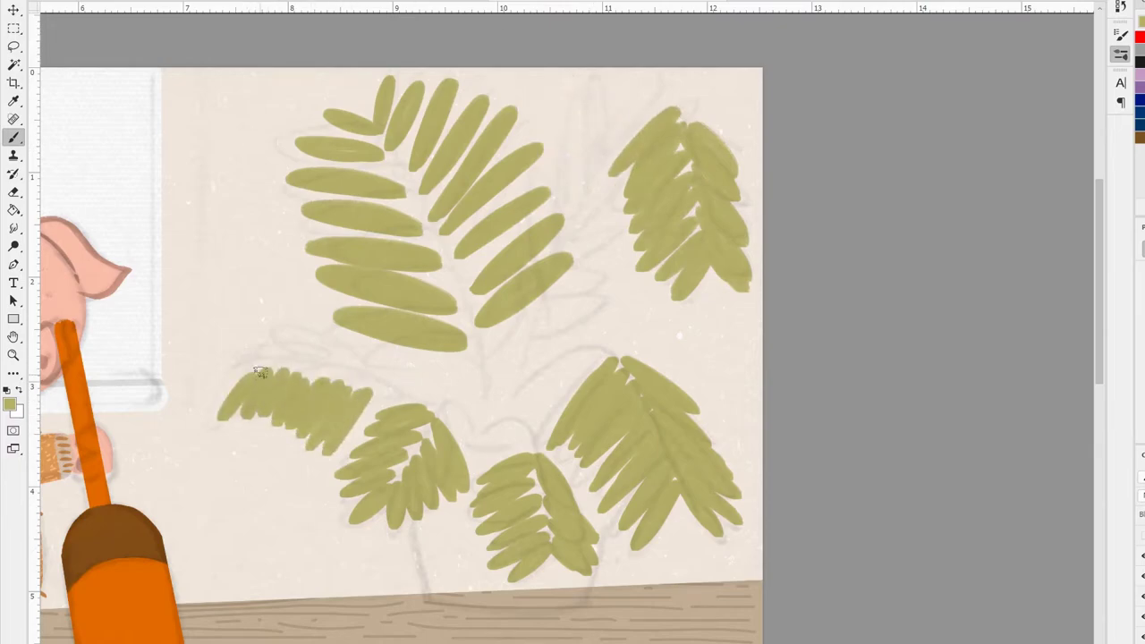
key("ctrl+z")
key("ctrl+z")
key("ctrl+z")
left_click_drag(299, 368, 230, 407)
left_click_drag(368, 380, 268, 436)
- Add a central frond and darker leaves along the left-middle cluster's lower edge
left_click_drag(580, 136, 550, 82)
key("ctrl+z")
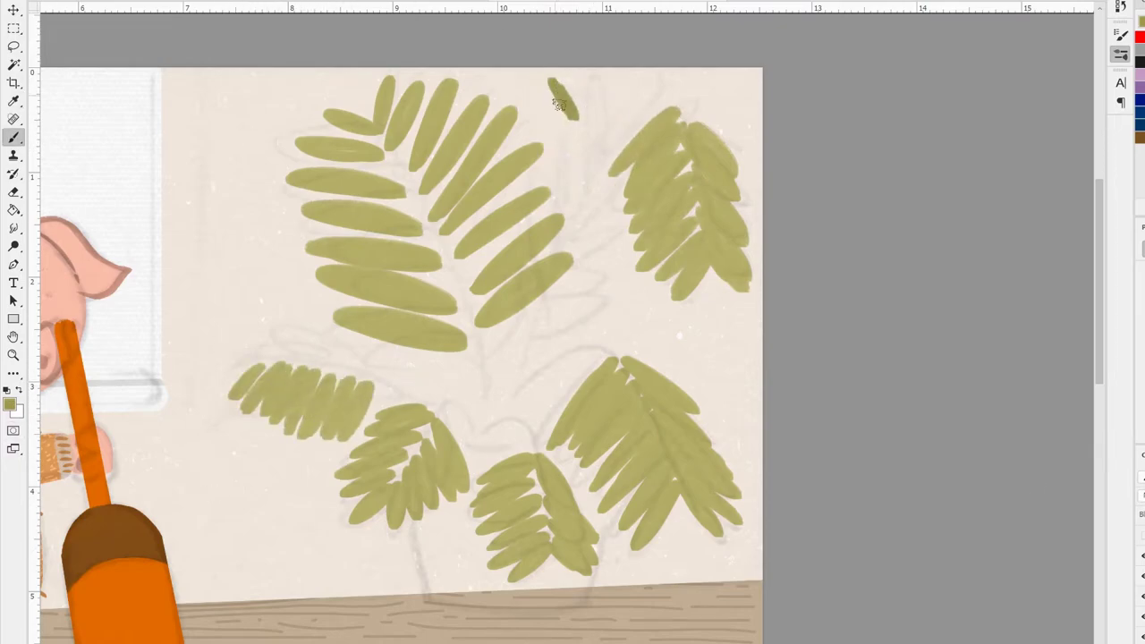
left_click_drag(568, 156, 613, 89)
left_click_drag(501, 241, 572, 135)
left_click_drag(537, 268, 626, 120)
mouse_move(626, 327)
left_mouse_down()
mouse_move(487, 363)
mouse_move(427, 349)
left_mouse_up()
left_click_drag(265, 376, 277, 434)
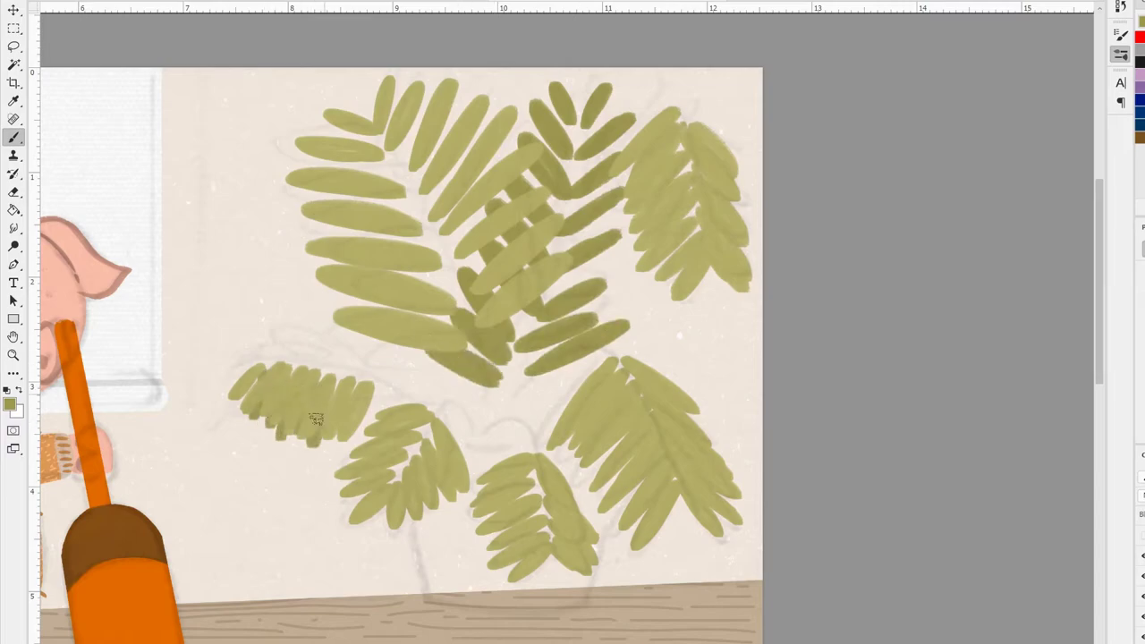
left_click_drag(308, 381, 320, 449)
left_click_drag(349, 379, 340, 459)
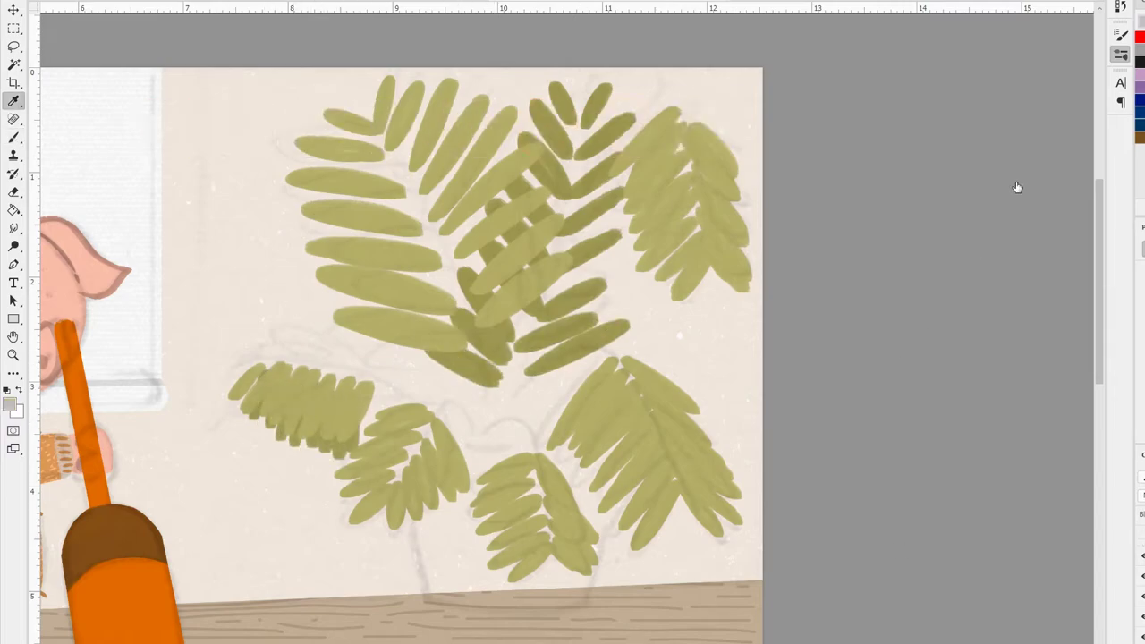
- Outline a tapered flowerpot under the fern with the Pen and fill it grey
key("p")
left_click(400, 407)
left_click_drag(626, 408, 632, 414)
left_click(586, 570)
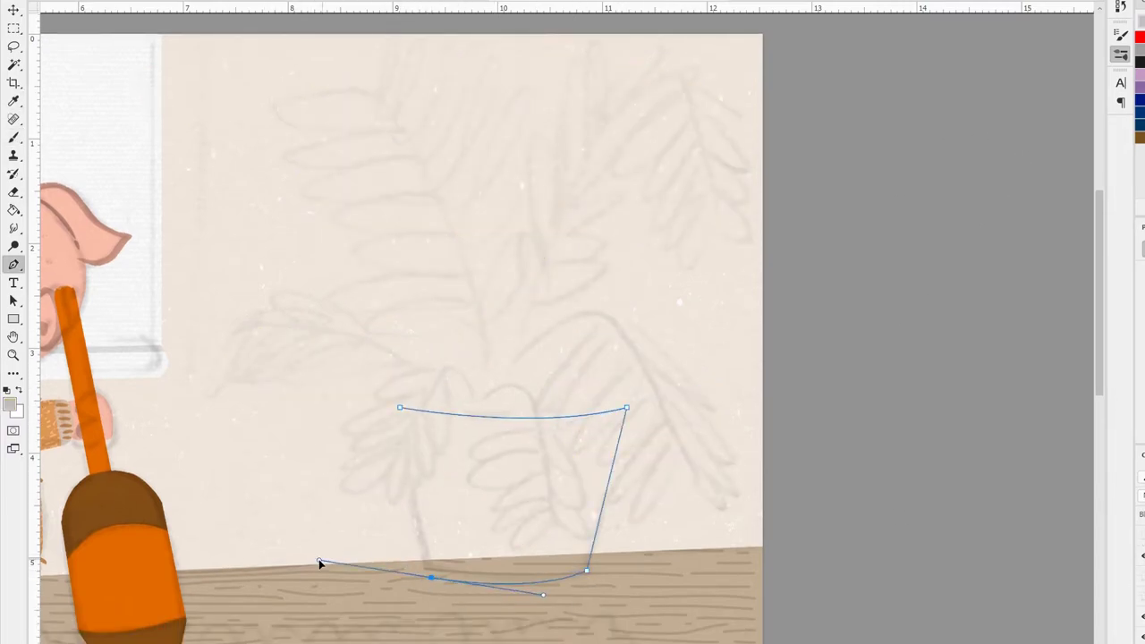
left_click_drag(440, 571, 344, 562)
left_click(400, 408)
key("ctrl+Return")
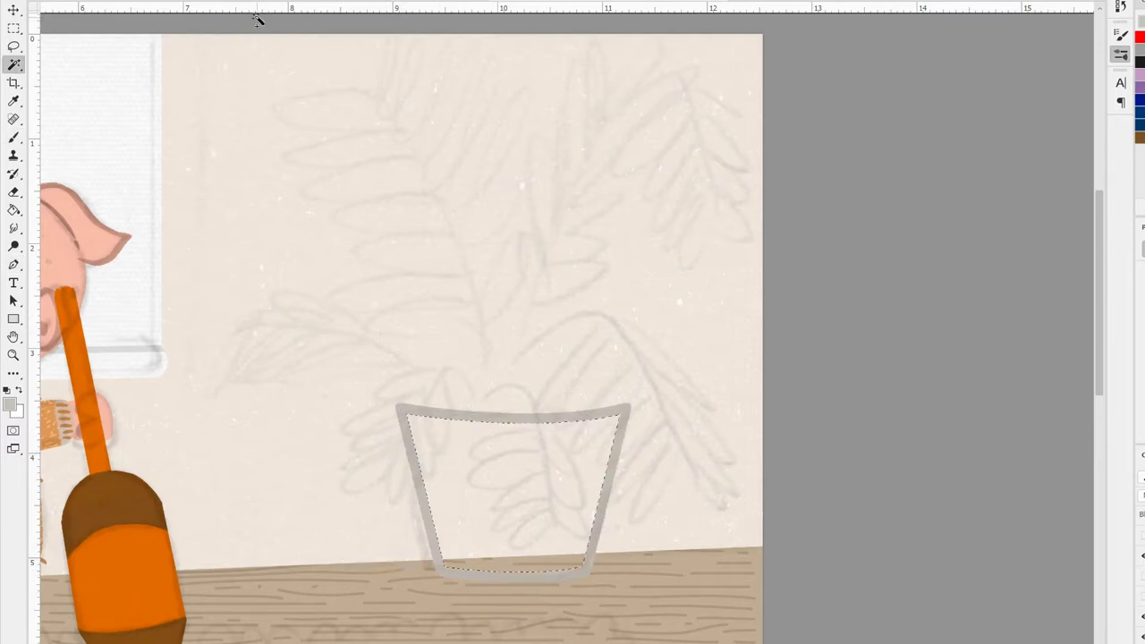
key("g")
left_click(521, 475)
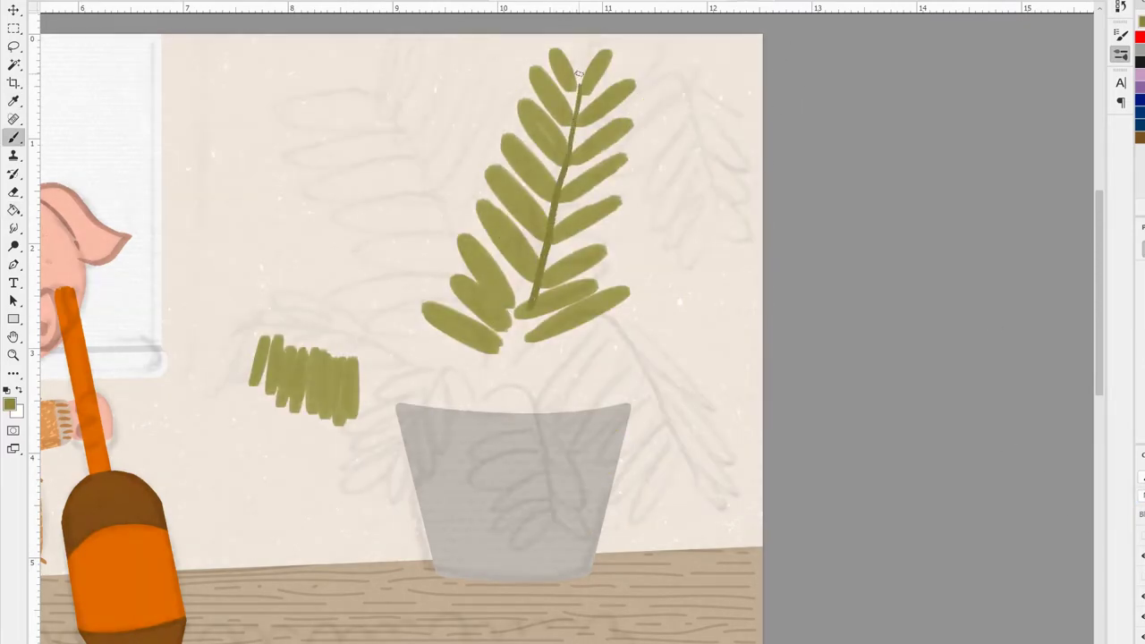
- Redraw long, smooth stems from the top and upper-left fronds down into the pot
key("ctrl+z")
left_click_drag(578, 76, 504, 411)
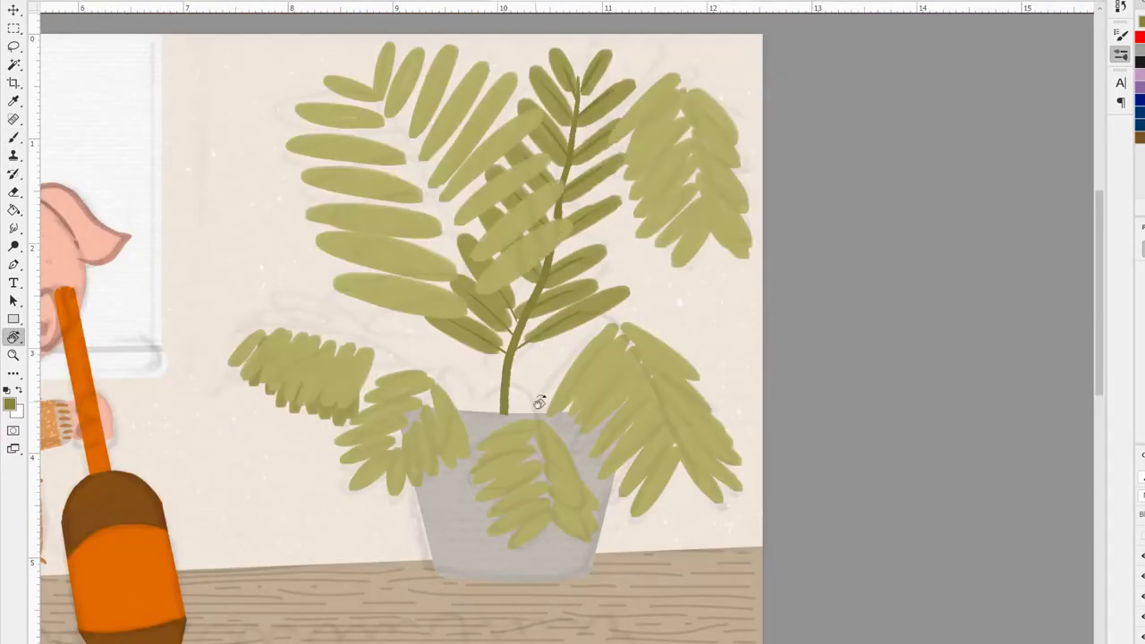
key("b")
mouse_move(359, 74)
left_mouse_down()
mouse_move(474, 256)
mouse_move(494, 414)
left_mouse_up()
key("ctrl+z")
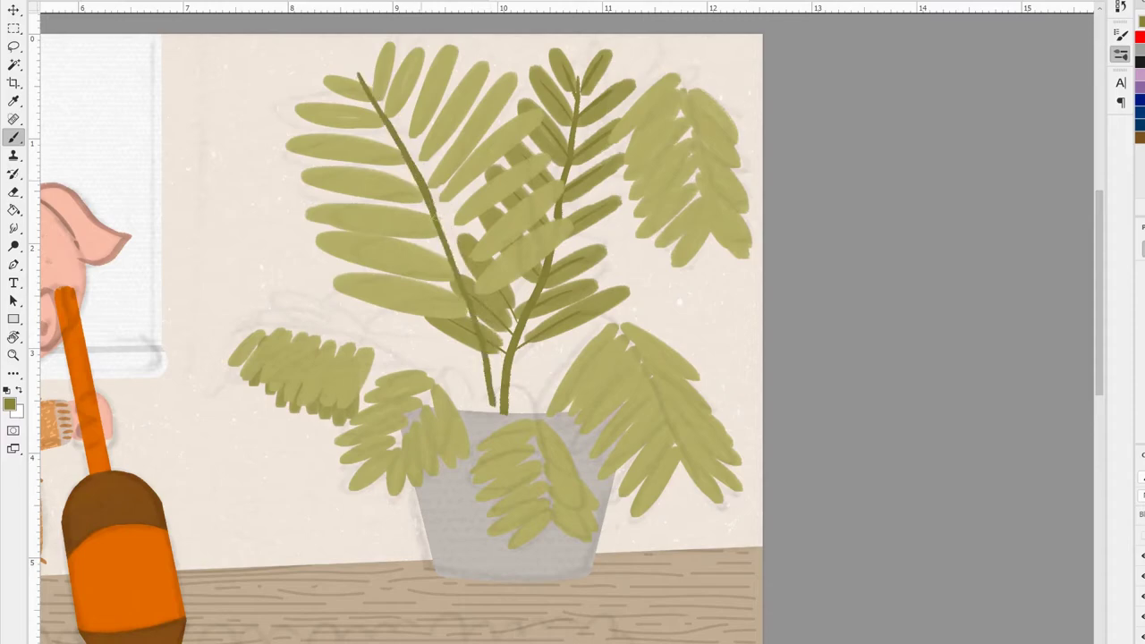
left_click_drag(452, 240, 503, 417)
- Paint curved stems over the right lower leaves and from the right frond into the pot
key("e")
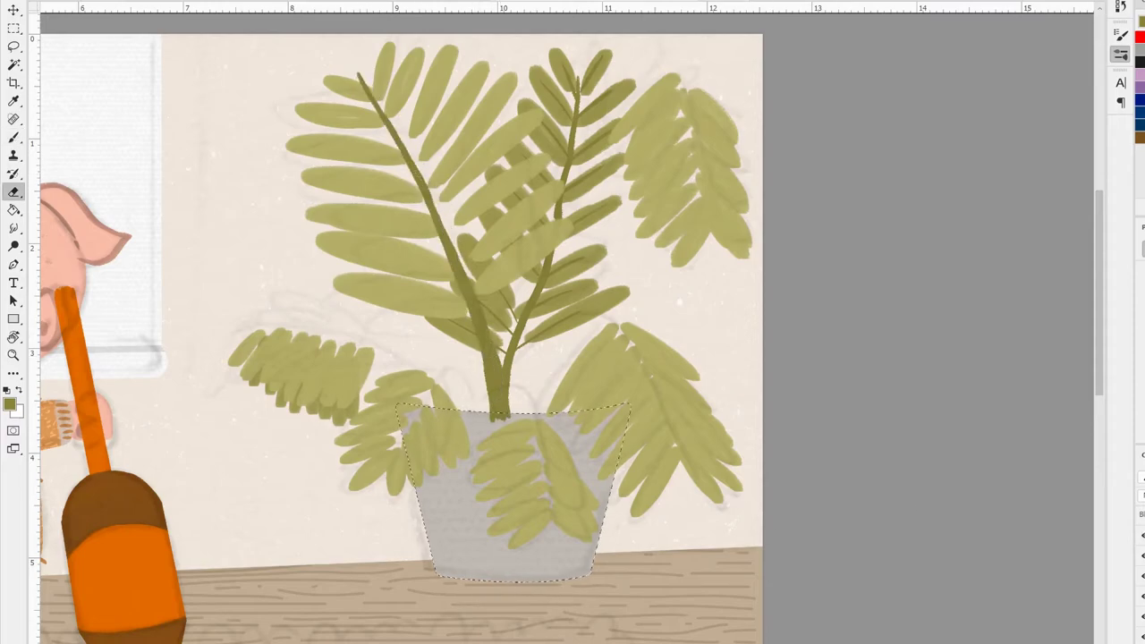
key("b")
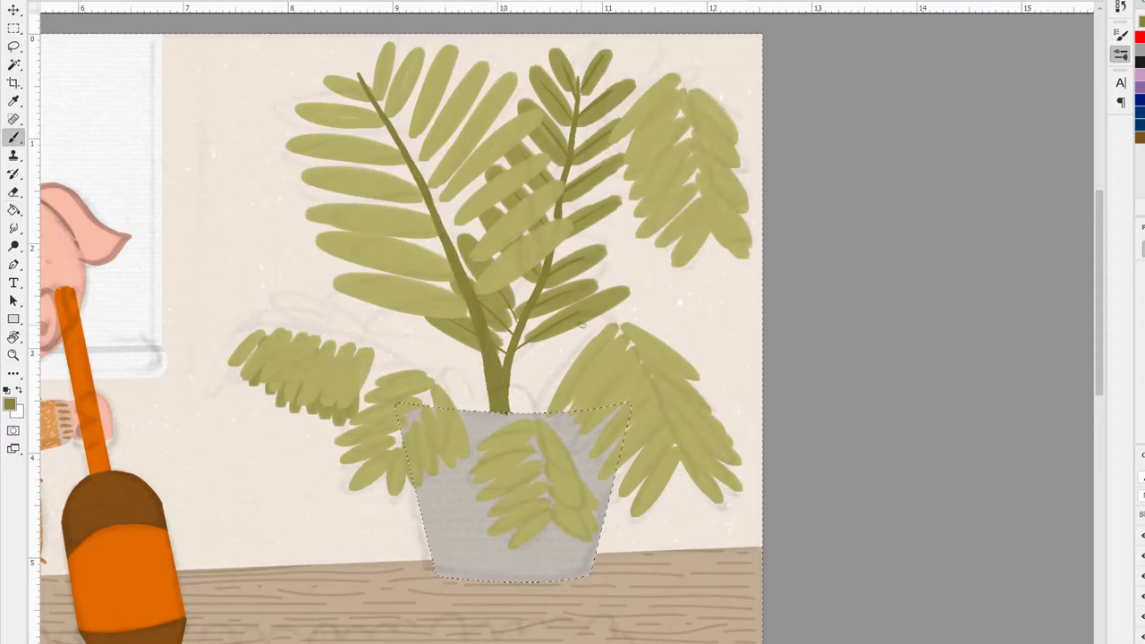
left_click_drag(673, 447, 575, 367)
left_click_drag(609, 319, 537, 413)
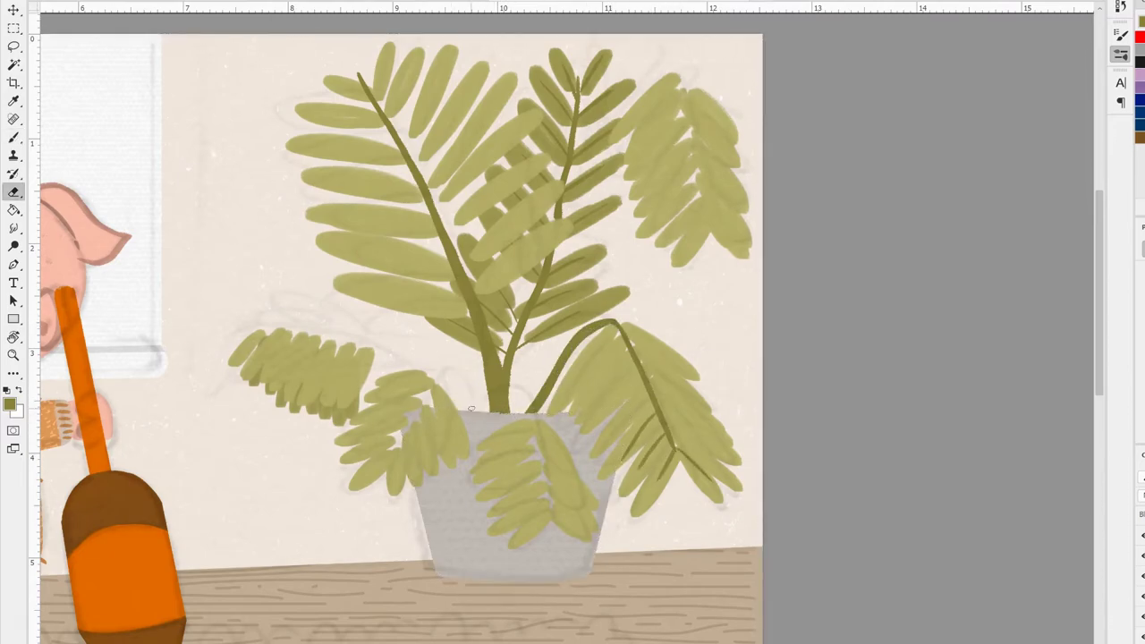
- Redraw the arched stem curving from the pot out over the left leaves
key("b")
key("ctrl+z")
left_click_drag(474, 407, 385, 466)
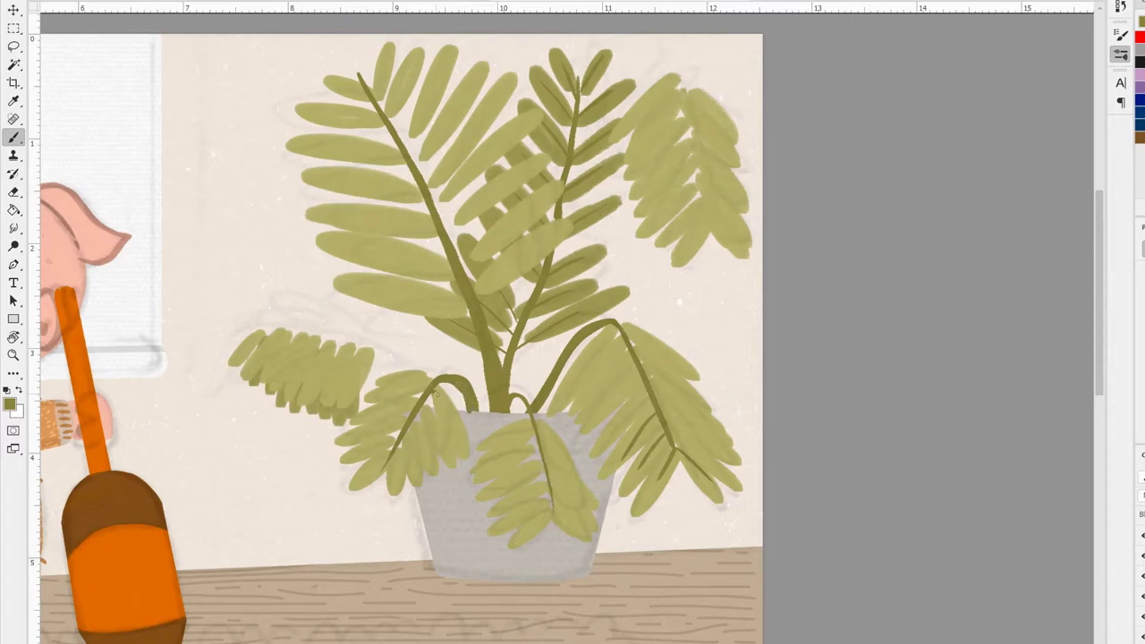
key("e")
key("b")
left_click_drag(474, 411, 265, 327)
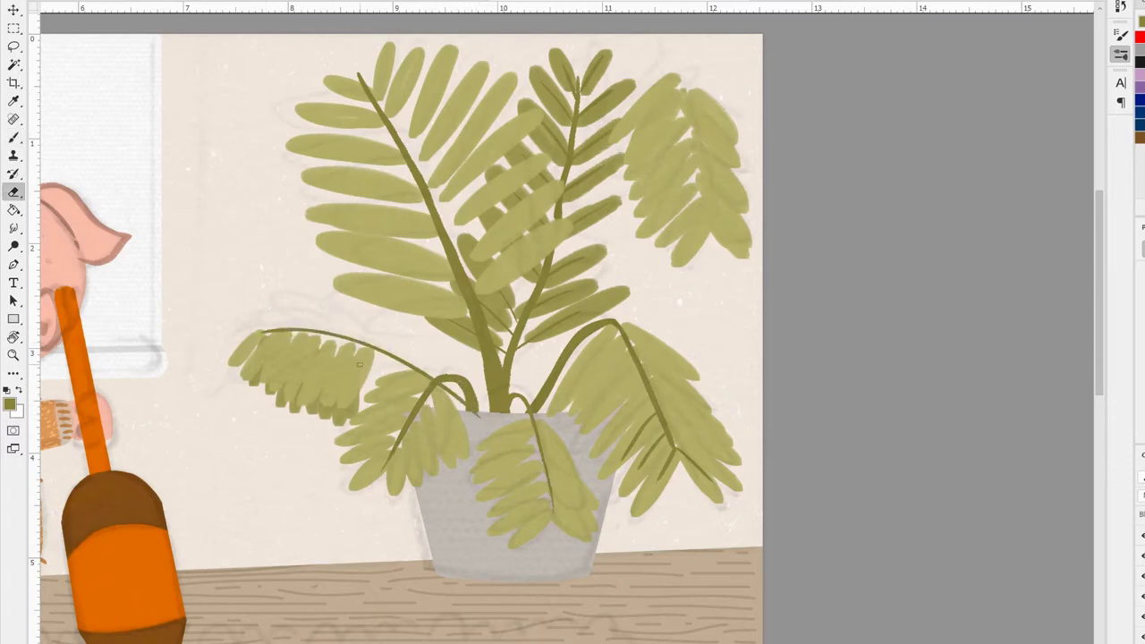
- Paint darker veins on the lower-left, right and upper-right fern leaf clusters
key("b")
left_click_drag(419, 419, 358, 440)
left_click_drag(417, 402, 366, 424)
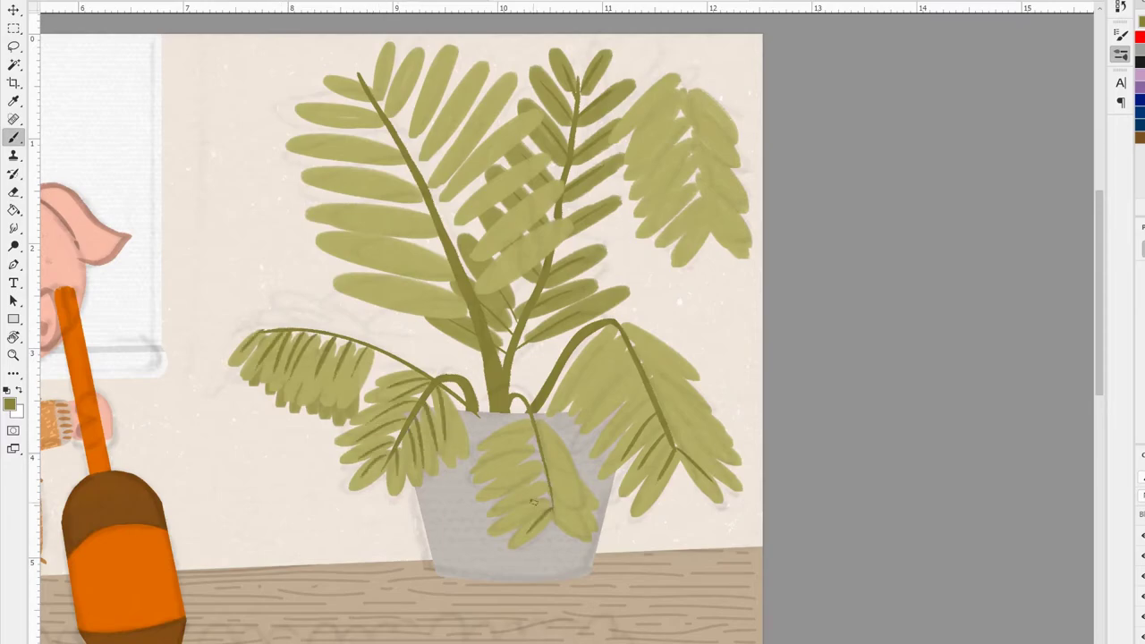
left_click_drag(624, 343, 582, 390)
left_click_drag(631, 358, 592, 406)
left_click_drag(618, 327, 578, 381)
left_click_drag(668, 413, 709, 453)
left_click_drag(708, 230, 653, 71)
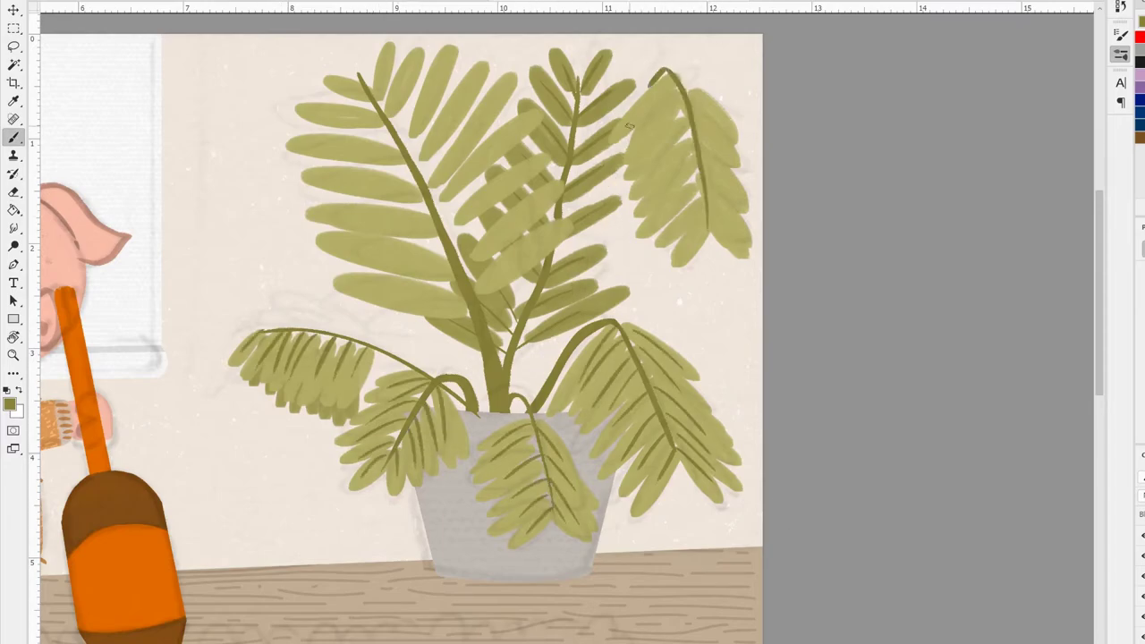
left_click_drag(630, 126, 980, 46)
- Brush a darker stroke down the fern's main stem, redoing it once
left_click_drag(577, 304, 590, 472)
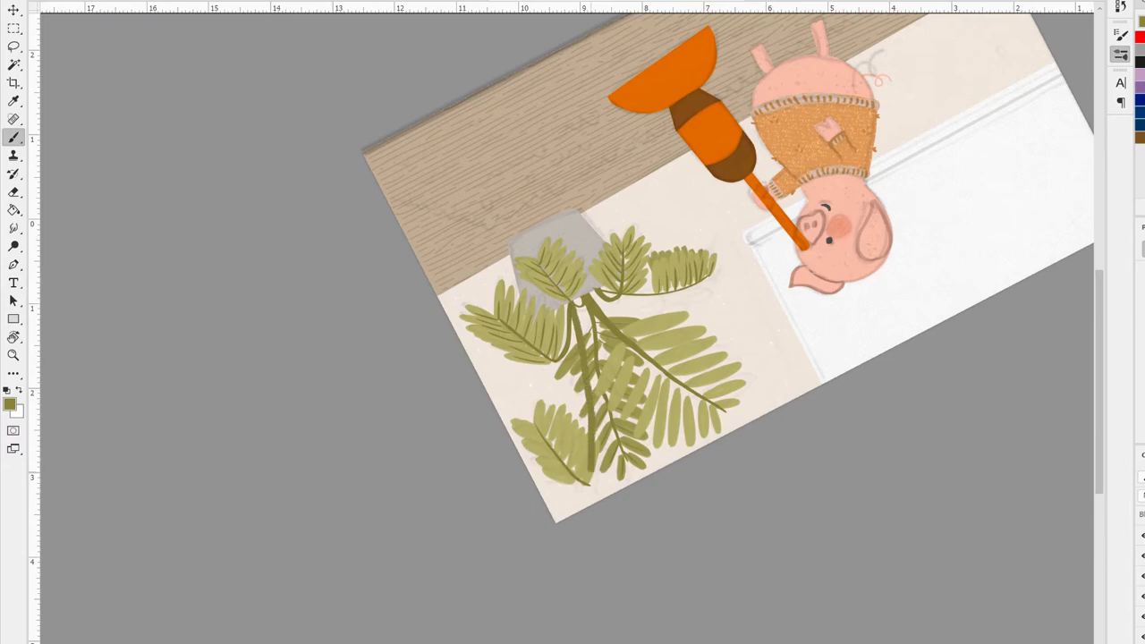
key("ctrl+z")
key("ctrl+z")
left_click_drag(579, 324, 594, 489)
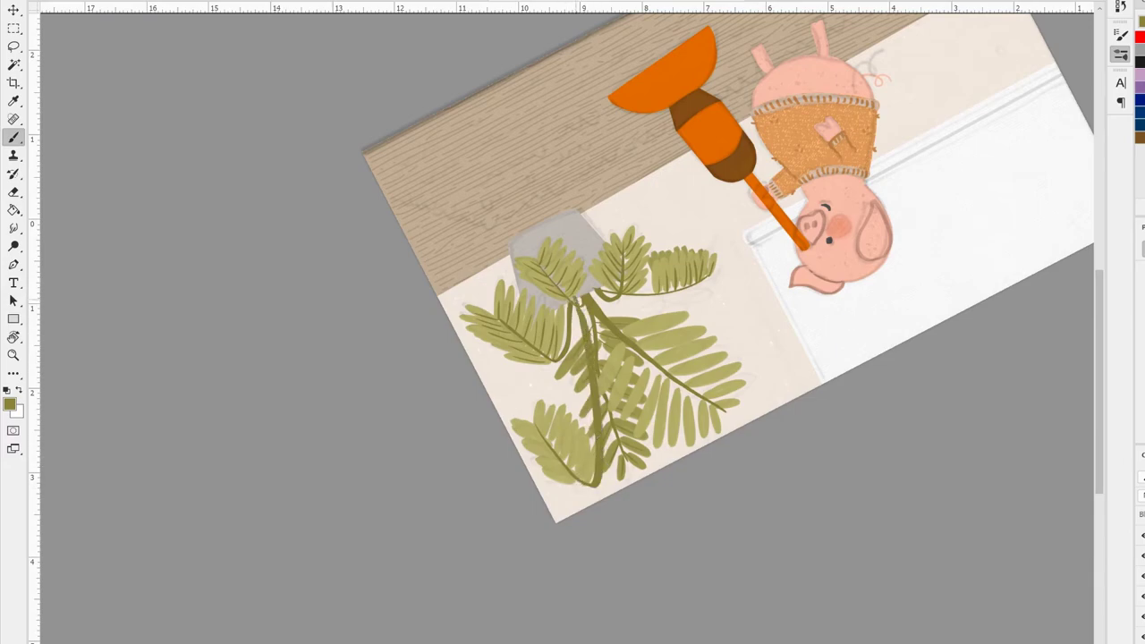
key("e")
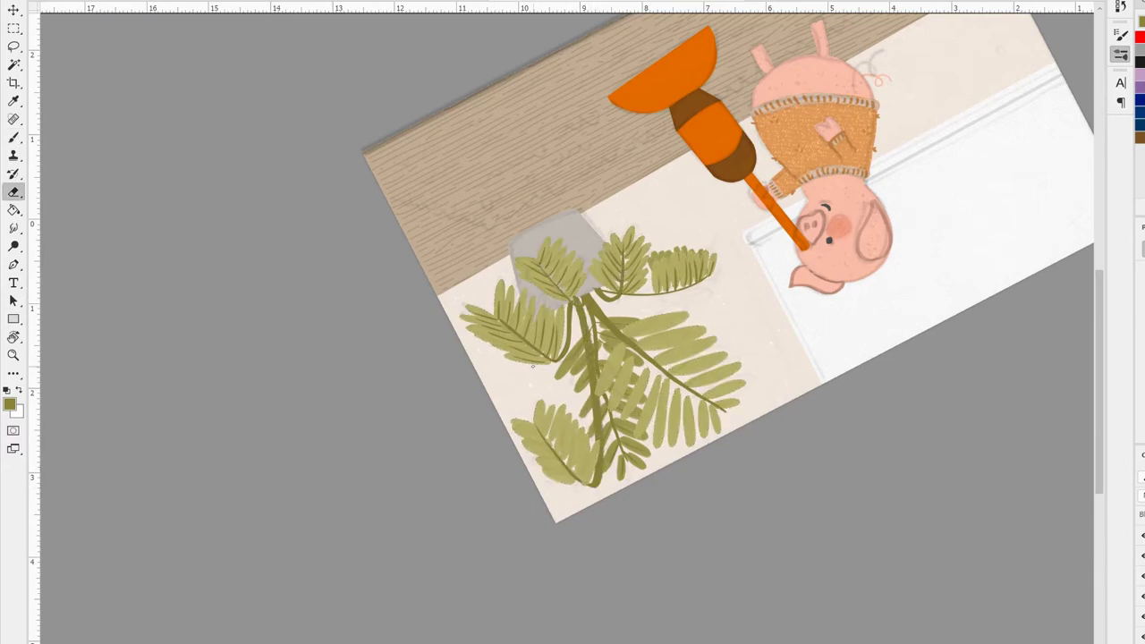
- Tilt and mirror the view to check the fern, then reset it upright and unflipped
scroll(620, 303, "up", 5)
key("ctrl+0")
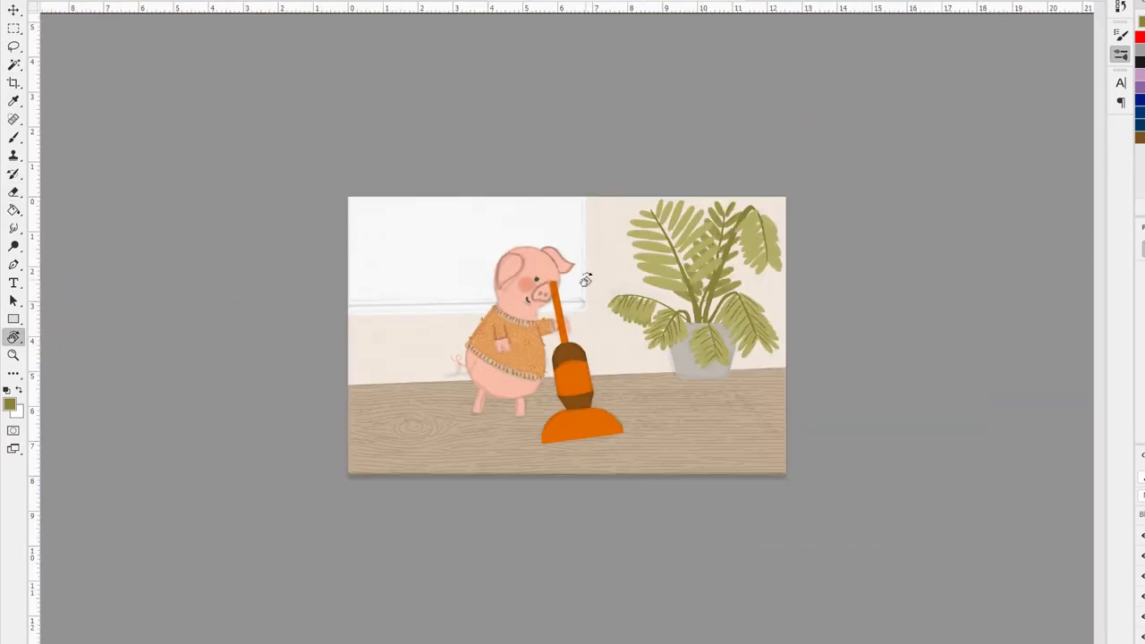
scroll(639, 332, "up", 3)
left_click_drag(626, 179, 554, 173)
key("b")
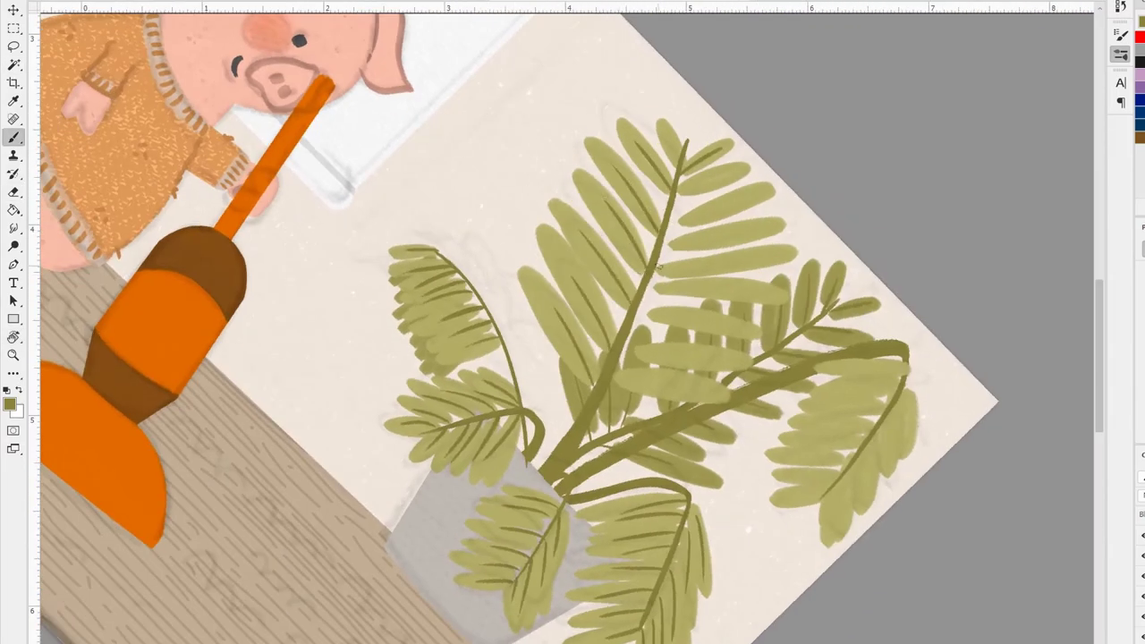
key("h")
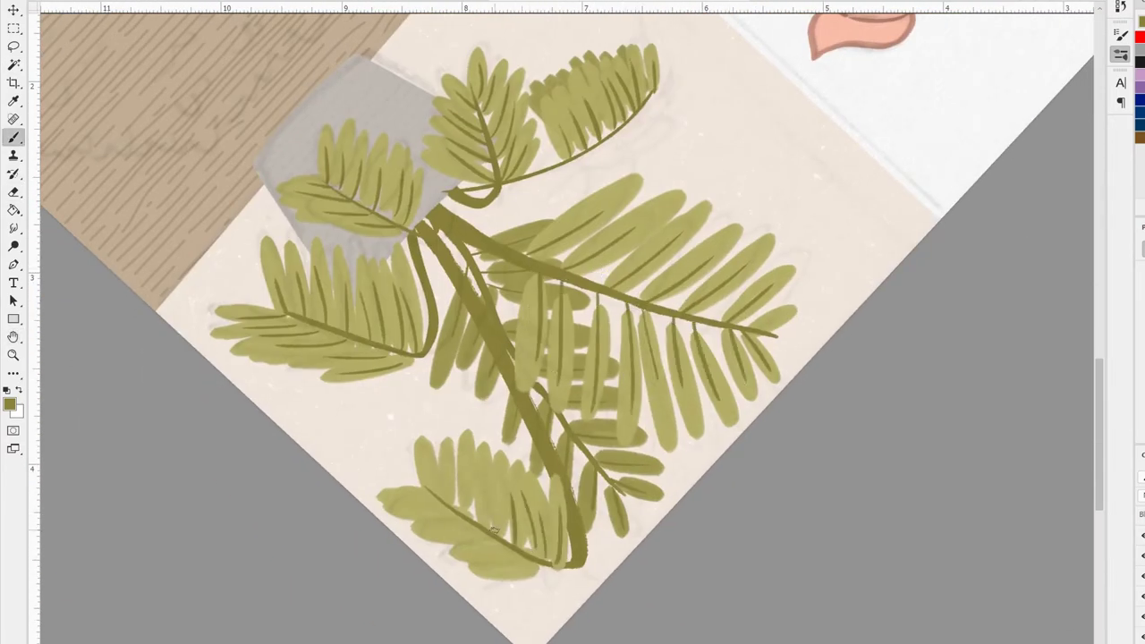
key("r")
left_click_drag(494, 501, 352, 337)
key("r")
key("Escape")
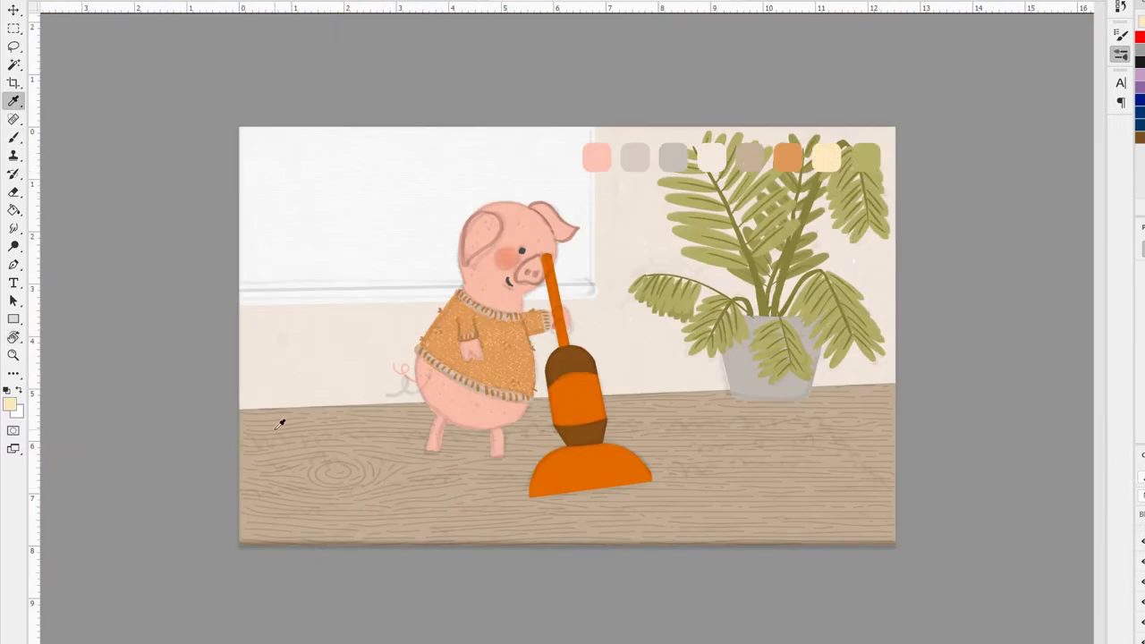
- Fill the floor path selection with the cream rug colour
key("ctrl+Return")
key("g")
left_click(539, 445)
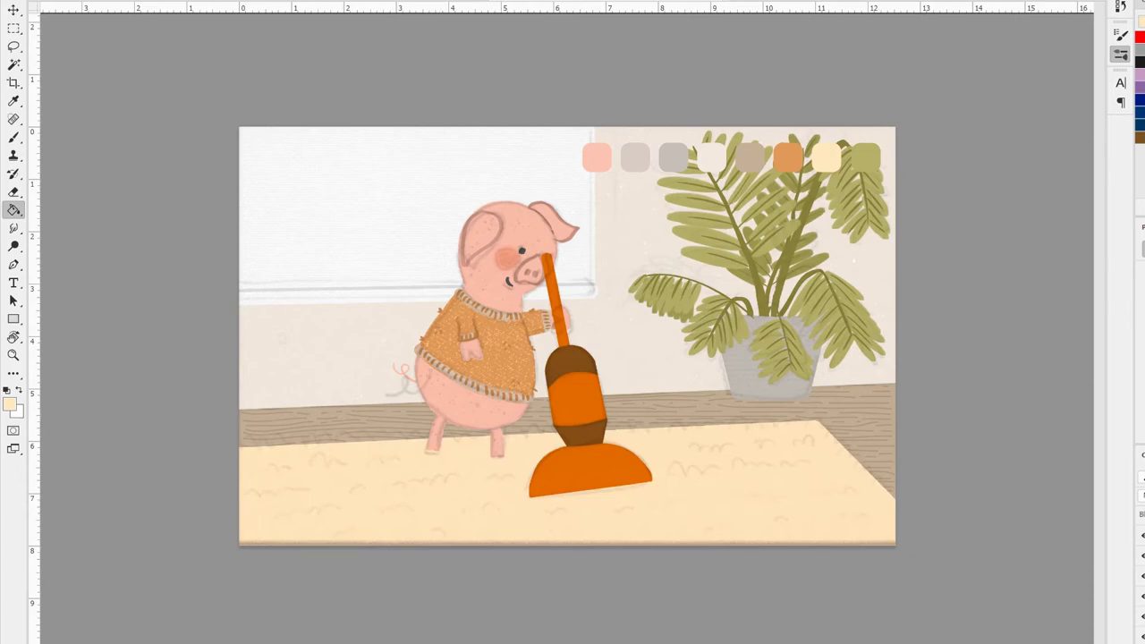
- Repaint the pig's hand as a fist with the thumb wrapped around the vacuum handle
key("b")
key("ctrl+plus")
key("e")
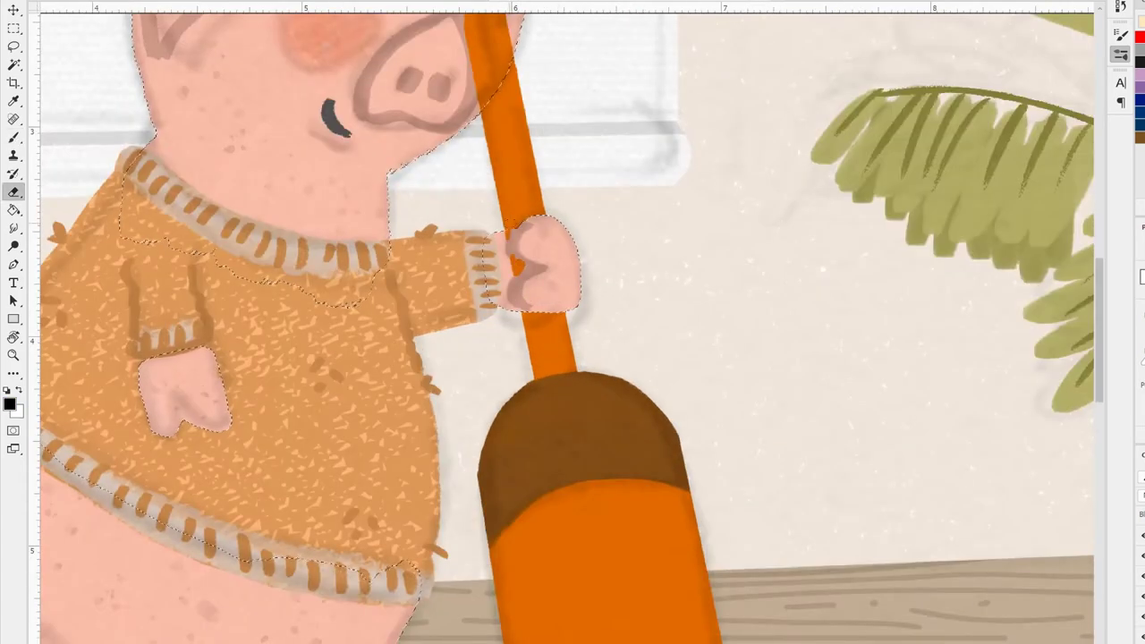
left_click_drag(519, 255, 550, 308)
key("b")
mouse_move(528, 228)
left_mouse_down()
mouse_move(559, 246)
mouse_move(546, 261)
mouse_move(568, 309)
left_mouse_up()
left_click_drag(528, 273, 523, 308)
- Sample the rug colour and brush a fluffy edge along the rug's back
scroll(564, 358, "up", 3)
key("ctrl+0")
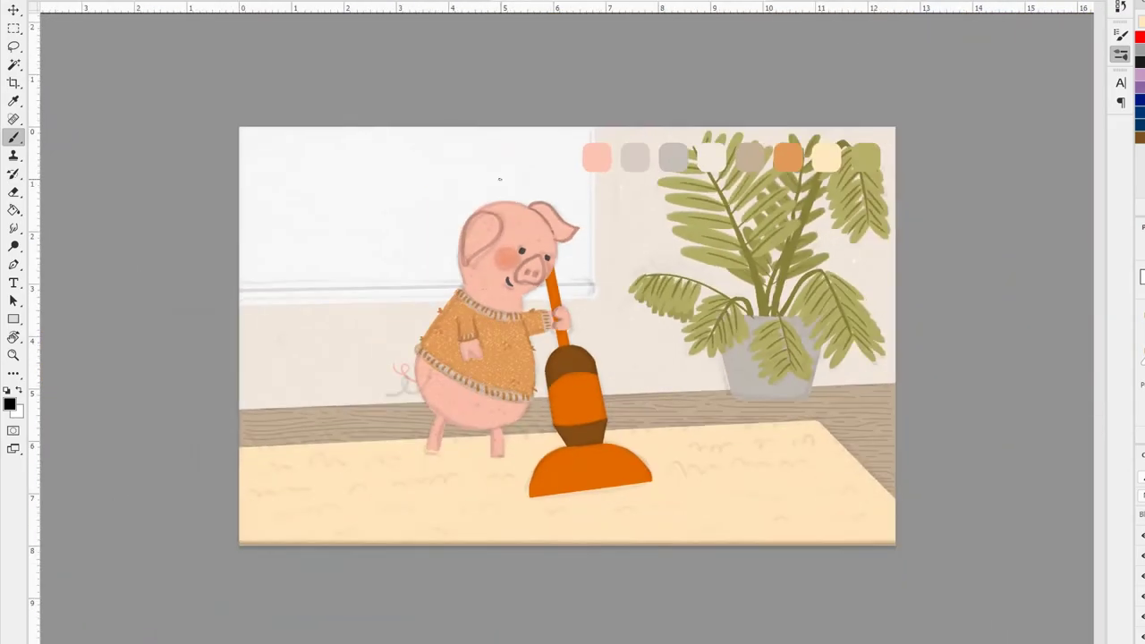
key("i")
key("b")
scroll(251, 582, "up", 2)
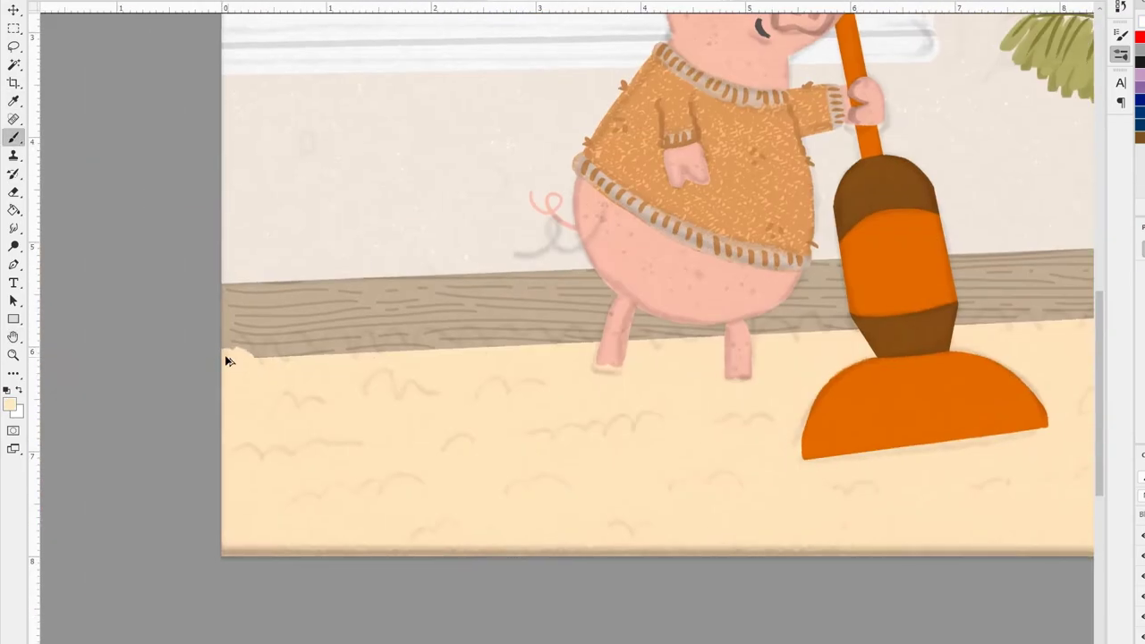
left_click_drag(850, 340, 268, 412)
mouse_move(787, 383)
left_mouse_down()
mouse_move(631, 409)
mouse_move(390, 401)
left_mouse_up()
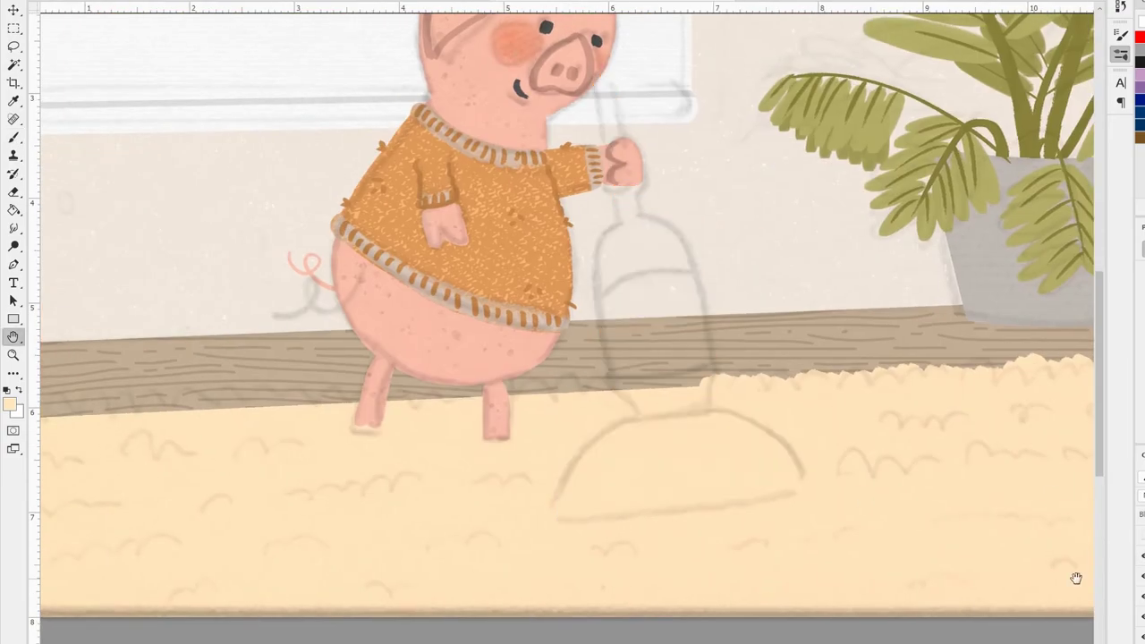
mouse_move(702, 399)
left_mouse_down()
mouse_move(595, 386)
mouse_move(357, 416)
left_mouse_up()
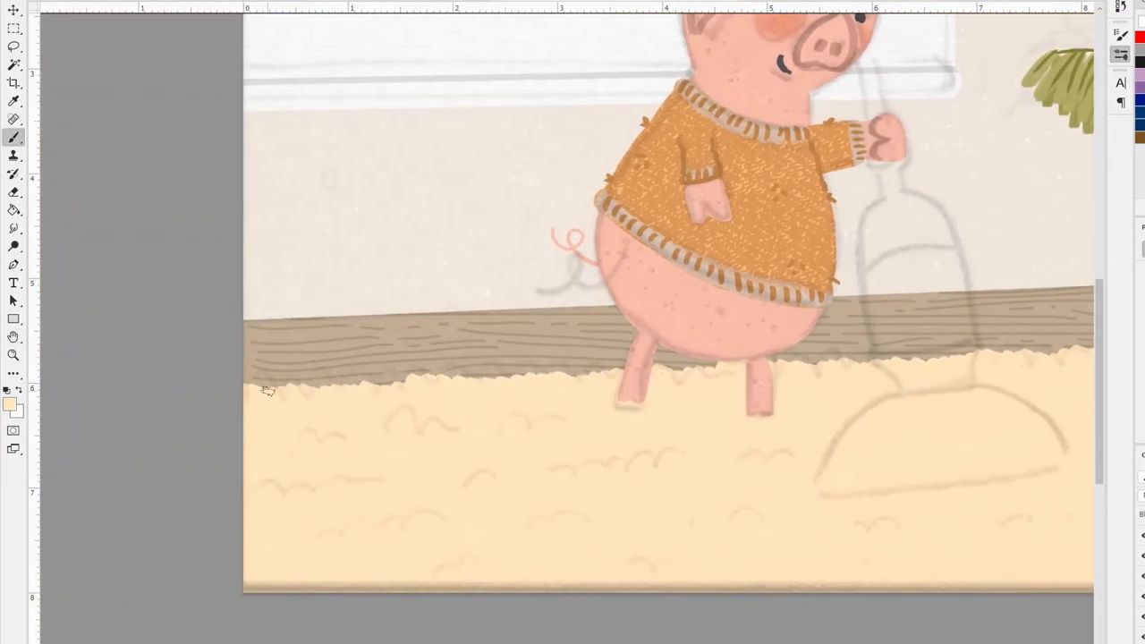
scroll(590, 447, "right", 5)
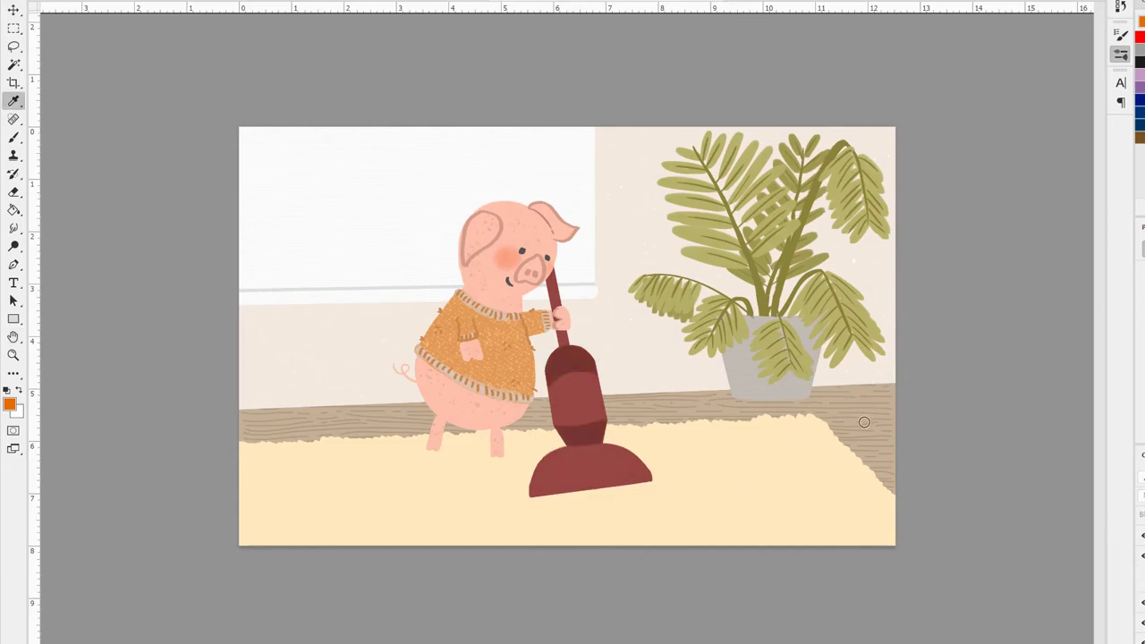
- Free-transform the squiggle texture layer onto the rug's right side
key("ctrl+minus")
key("ctrl+t")
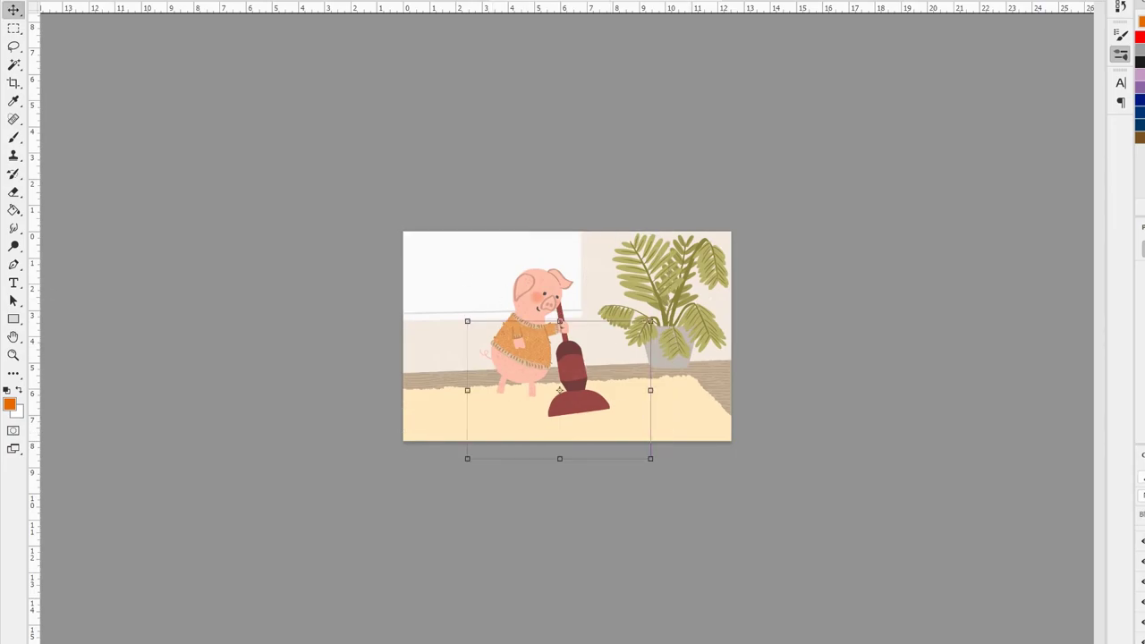
key("ctrl+0")
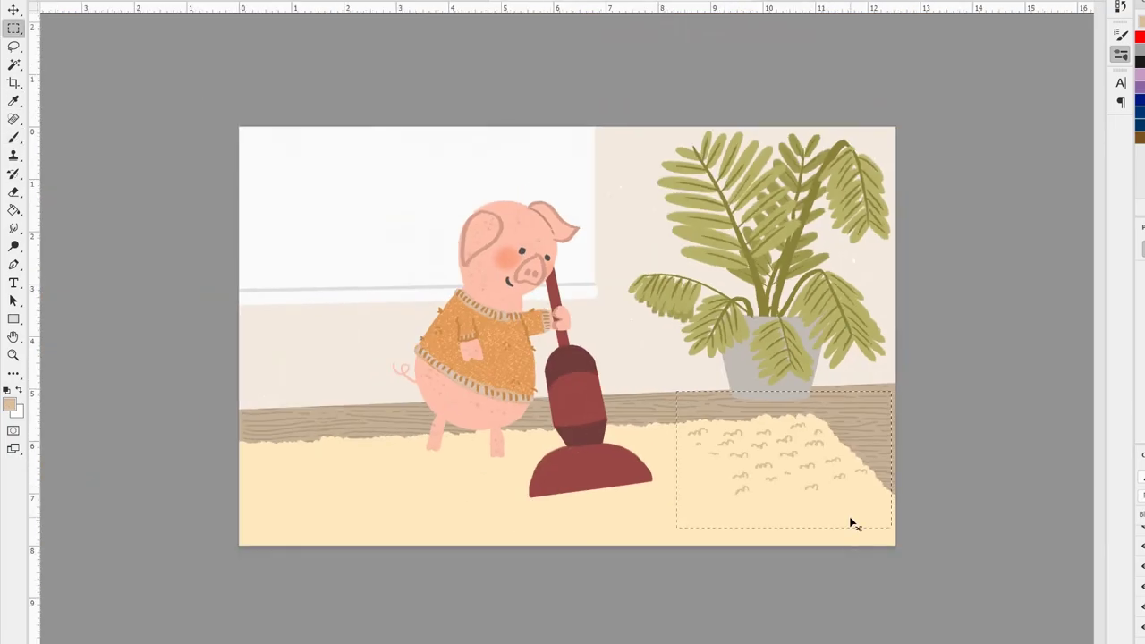
- Shift the squiggle patch left and paint extra squiggles at the rug's bottom-right
left_click_drag(664, 535, 517, 561)
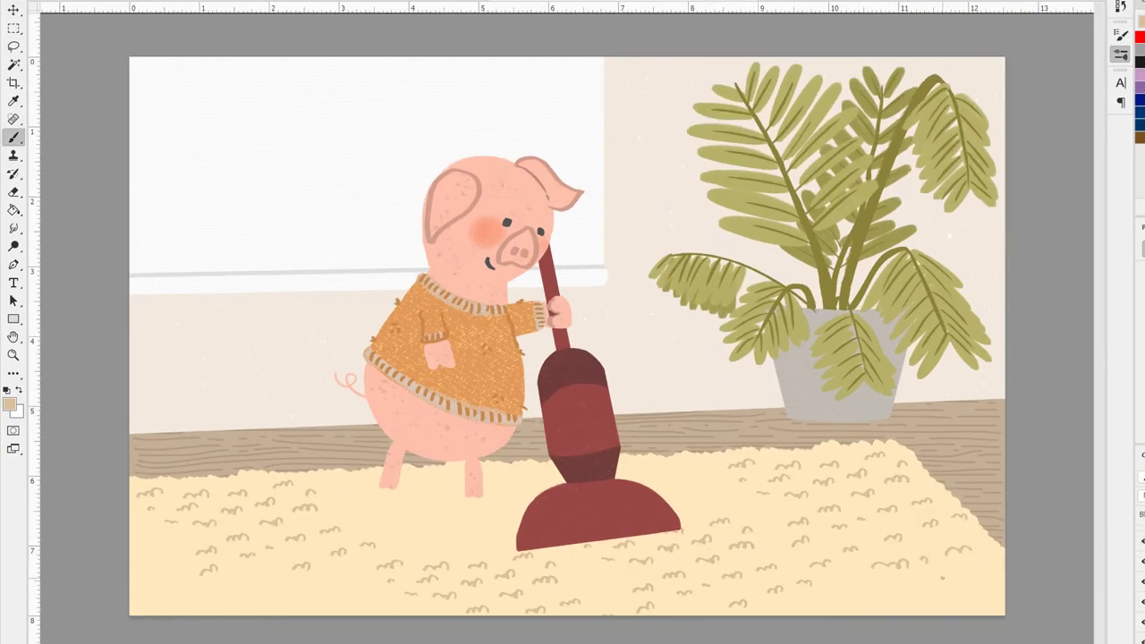
left_click_drag(973, 572, 998, 569)
left_click_drag(955, 604, 985, 598)
left_click_drag(896, 605, 926, 601)
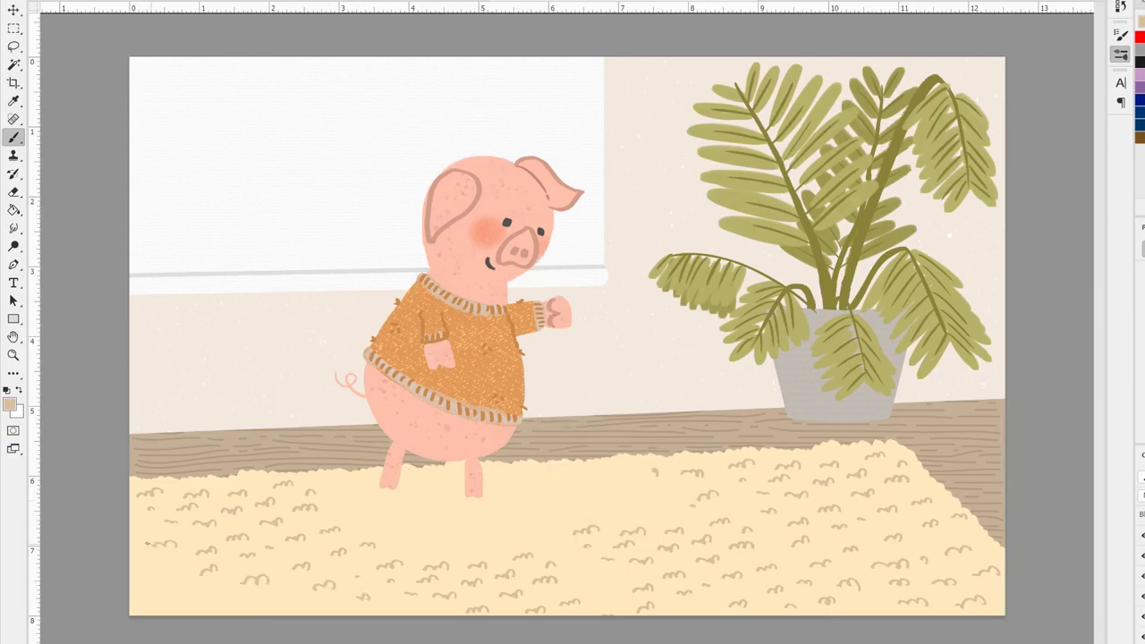
- Paint squiggles at the rug's bottom-left, mid-rug and around the pig's feet, then zoom out
left_click_drag(150, 572, 179, 569)
left_click_drag(138, 596, 175, 593)
left_click_drag(349, 517, 375, 511)
left_click_drag(421, 541, 442, 535)
key("e")
key("b")
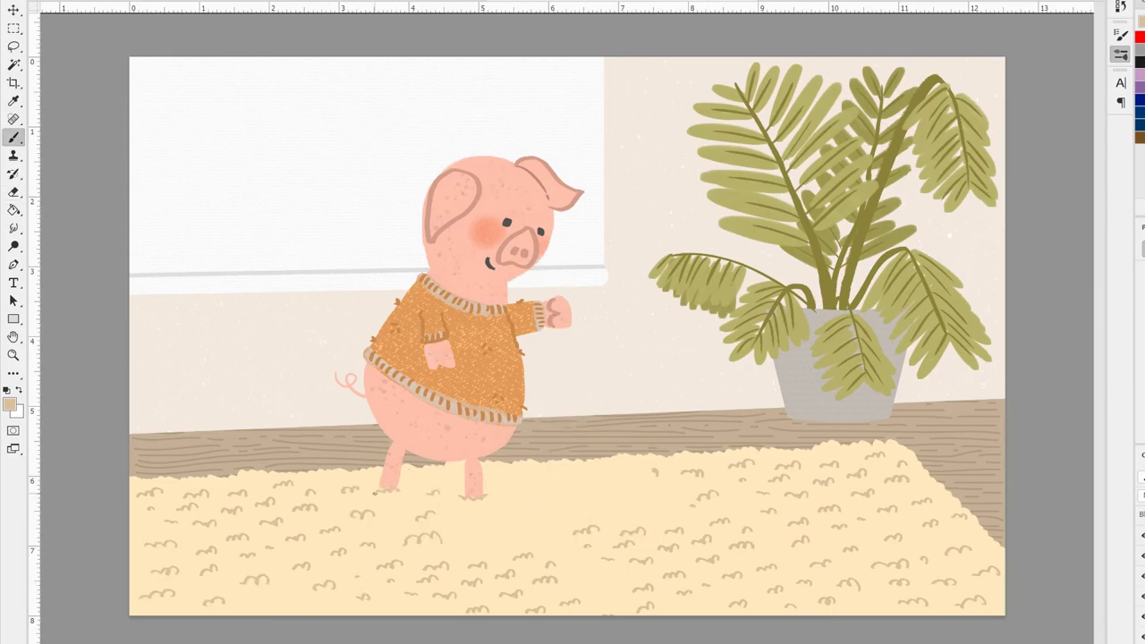
left_click_drag(560, 478, 588, 474)
left_click_drag(513, 497, 549, 493)
left_click_drag(571, 497, 590, 491)
left_click_drag(272, 605, 292, 602)
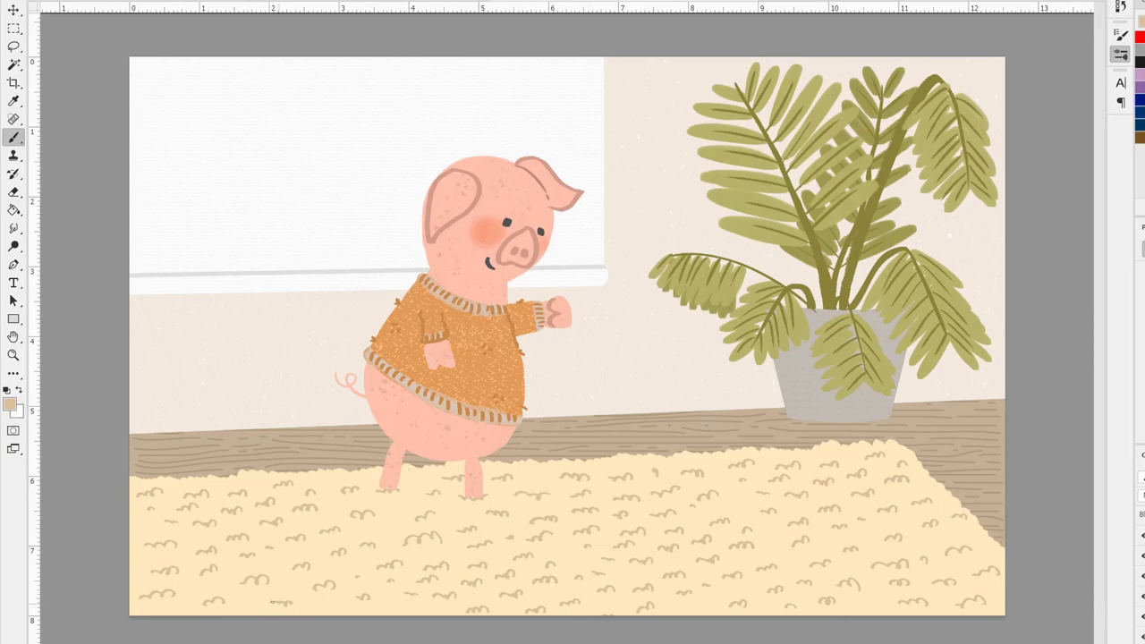
key("ctrl+minus")
key("ctrl+minus")
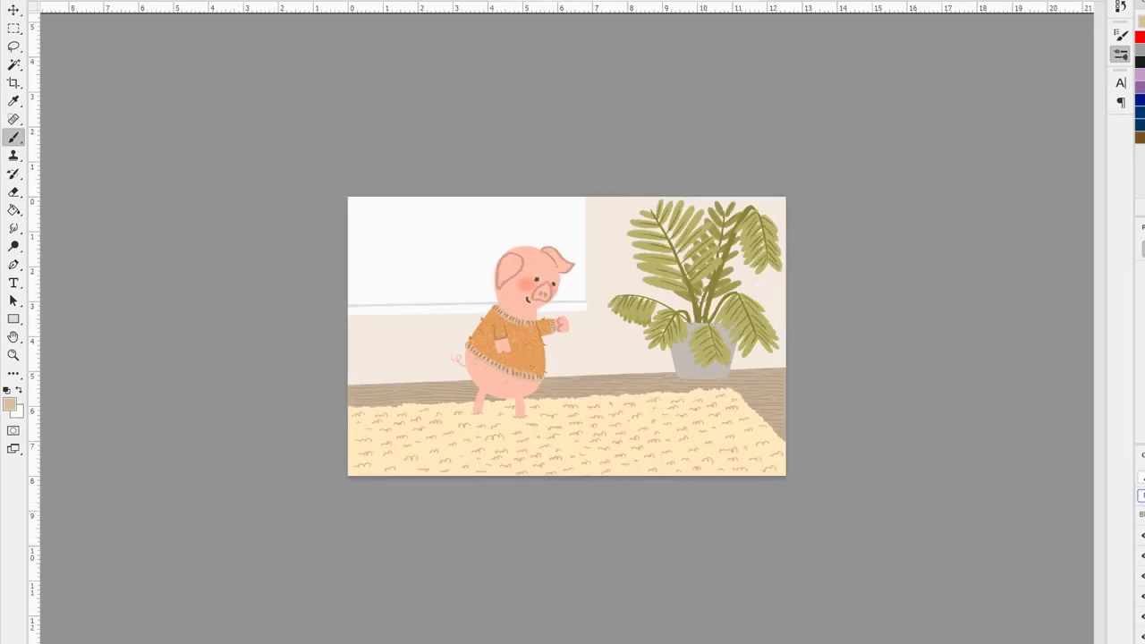